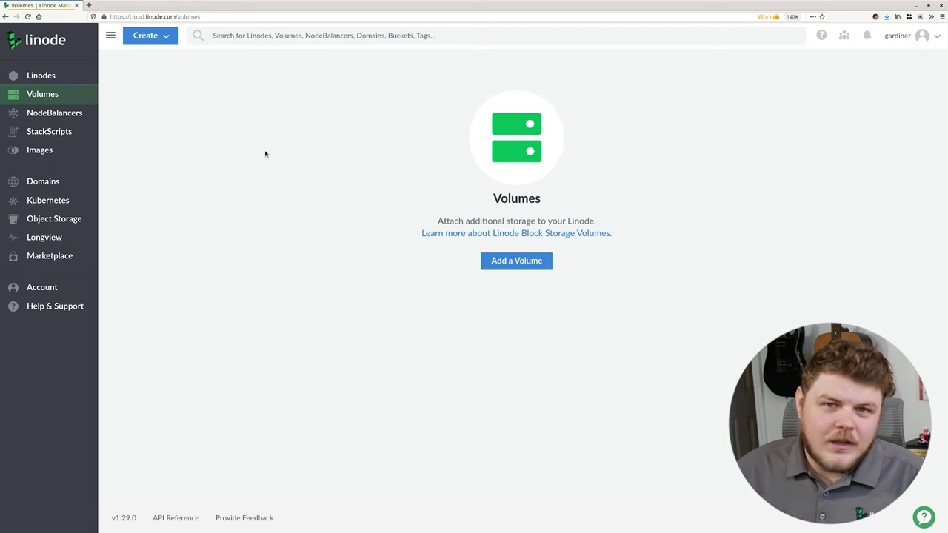
Step: From the Marketplace, pick the Guacamole app for a new Linode and focus its first option field
{"action": "left_click", "coordinate": [51, 255]}
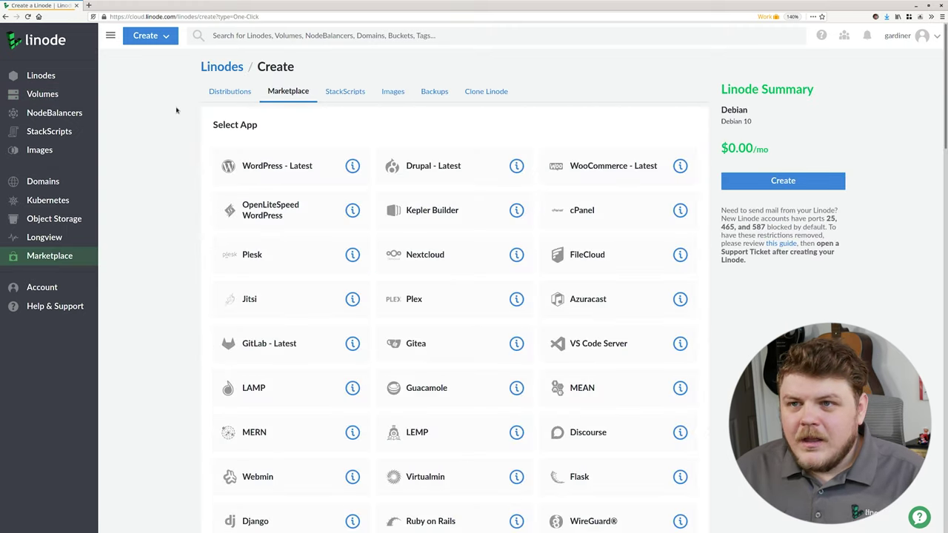
{"action": "scroll", "coordinate": [326, 159], "scroll_direction": "down", "scroll_amount": 3}
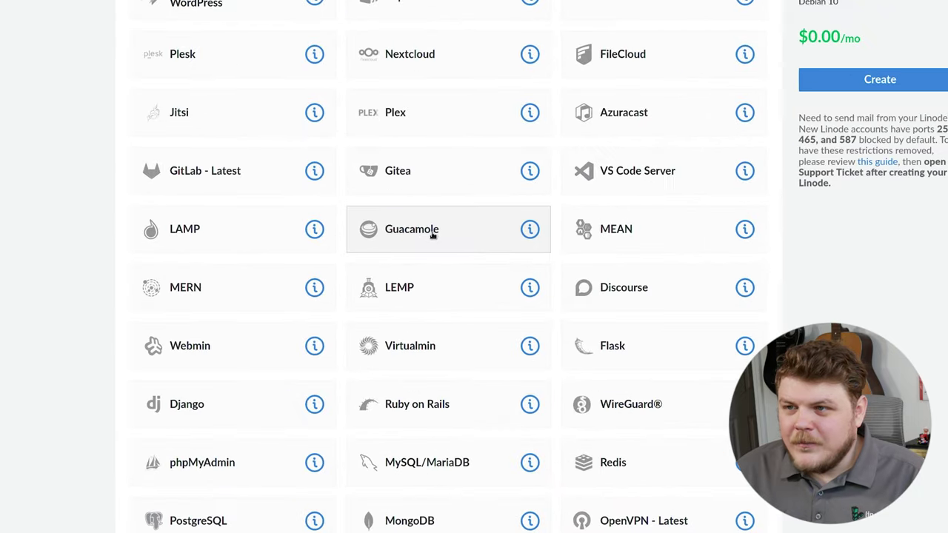
{"action": "left_click", "coordinate": [435, 234]}
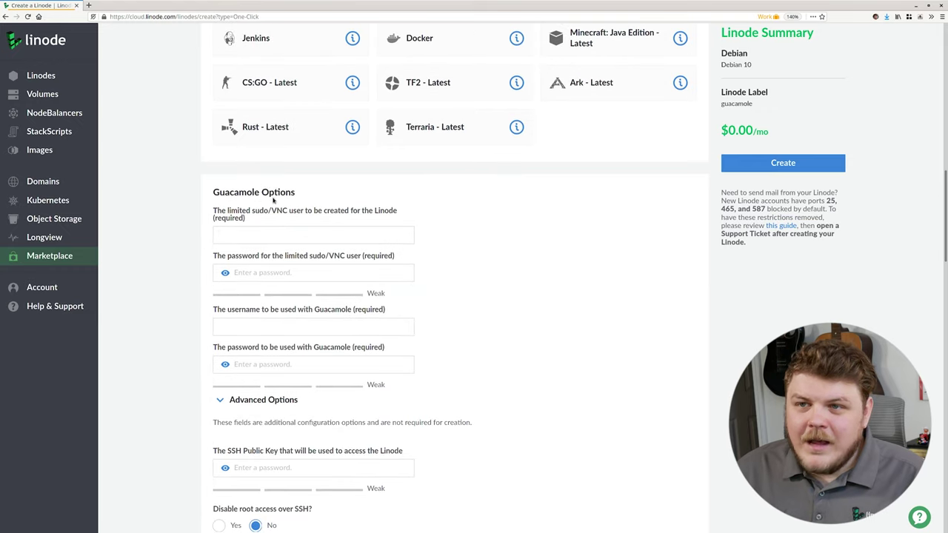
{"action": "left_click", "coordinate": [260, 234]}
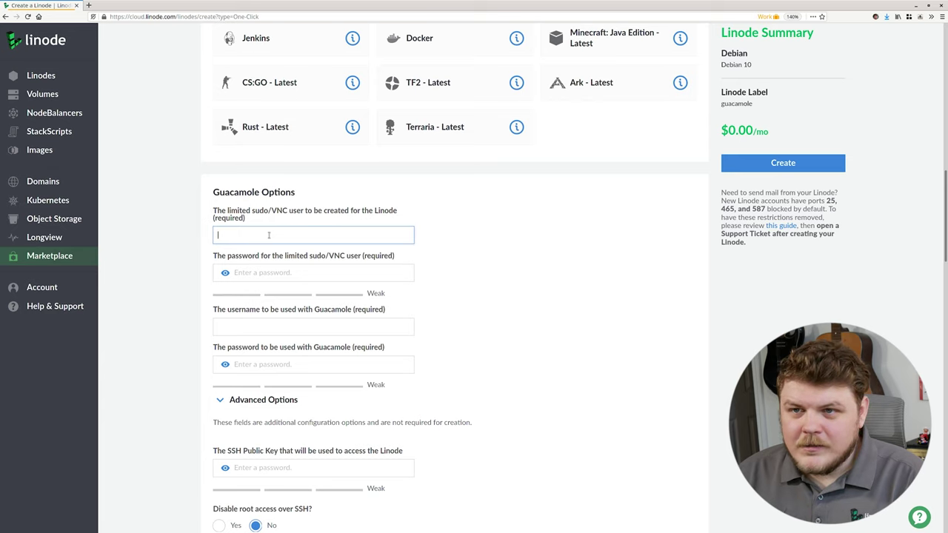
Step: Enter the limited sudo/VNC username and its password
{"action": "key", "text": "Tab"}
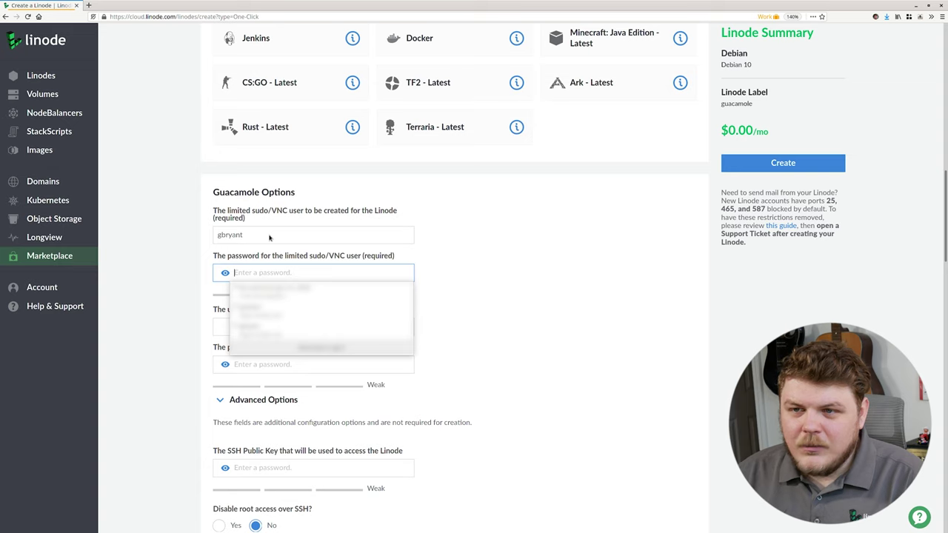
{"action": "type", "text": "***********"}
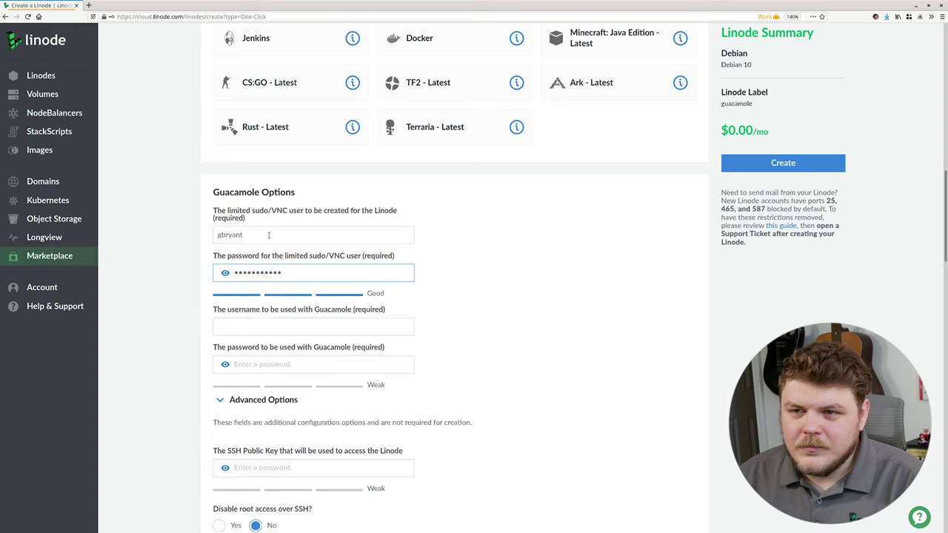
{"action": "left_click", "coordinate": [331, 297]}
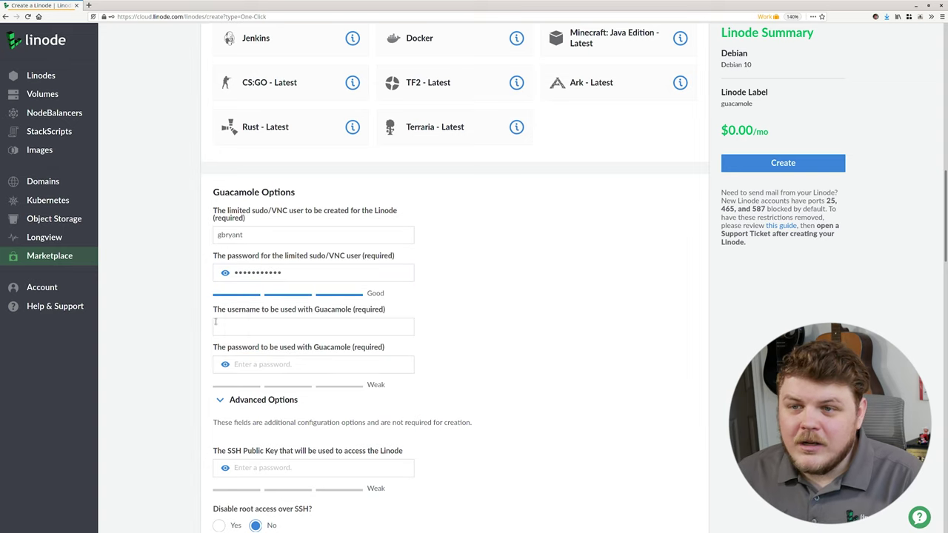
{"action": "scroll", "coordinate": [216, 322], "scroll_direction": "down", "scroll_amount": 1}
{"action": "left_click_drag", "start_coordinate": [221, 280], "coordinate": [278, 320]}
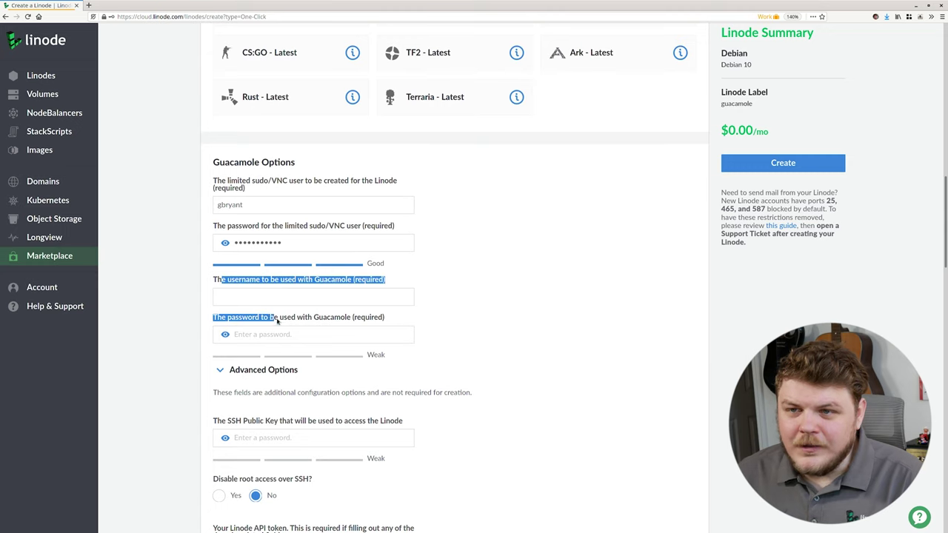
{"action": "left_click", "coordinate": [277, 320]}
Step: Enter a separate Guacamole username and password
{"action": "left_click", "coordinate": [216, 297]}
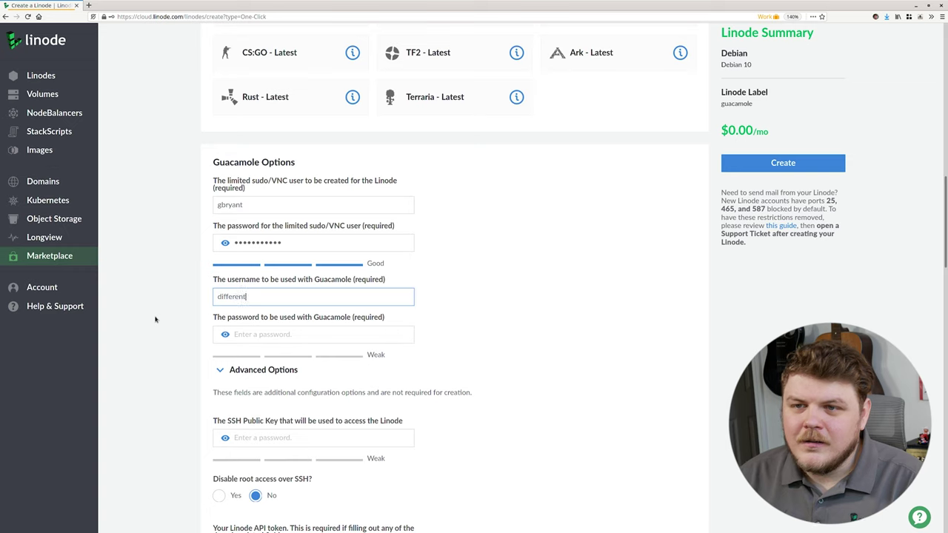
{"action": "type", "text": "ernam"}
{"action": "key", "text": "Tab"}
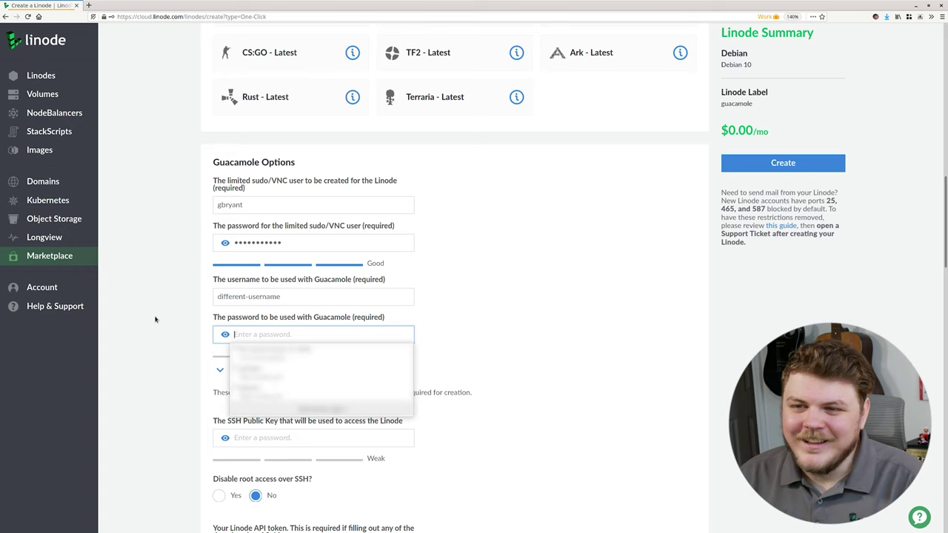
{"action": "type", "text": "•••••••••••"}
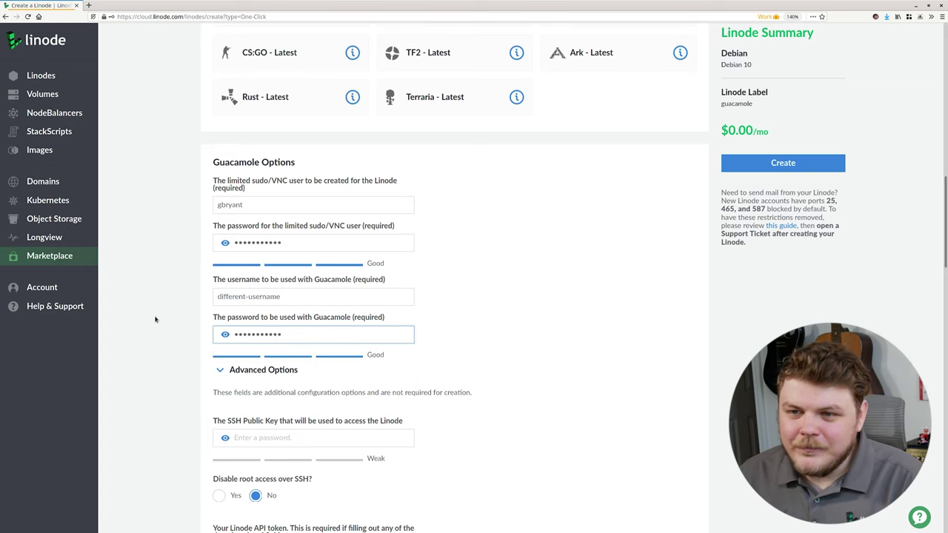
{"action": "scroll", "coordinate": [216, 311], "scroll_direction": "down", "scroll_amount": 2}
{"action": "scroll", "coordinate": [216, 311], "scroll_direction": "down", "scroll_amount": 2}
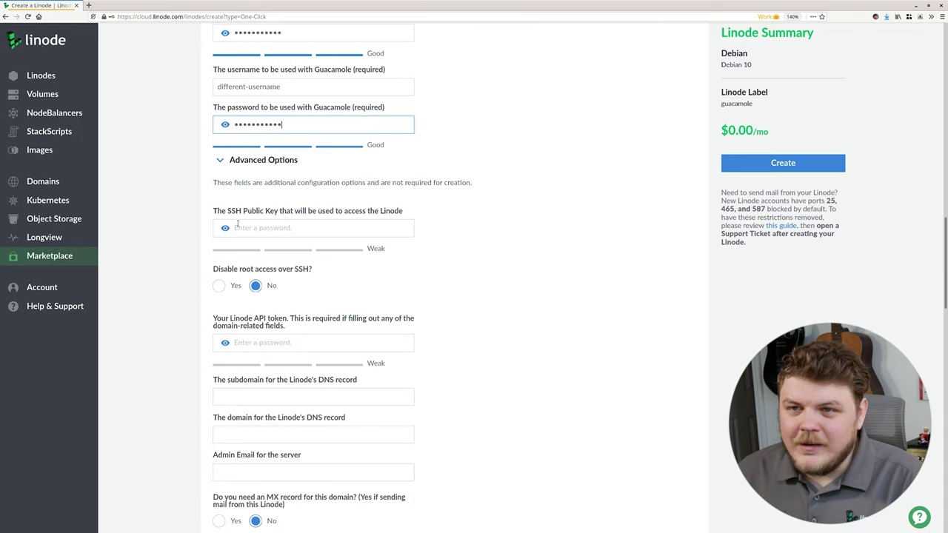
{"action": "left_click_drag", "start_coordinate": [231, 211], "coordinate": [321, 212]}
{"action": "double_click", "coordinate": [286, 270]}
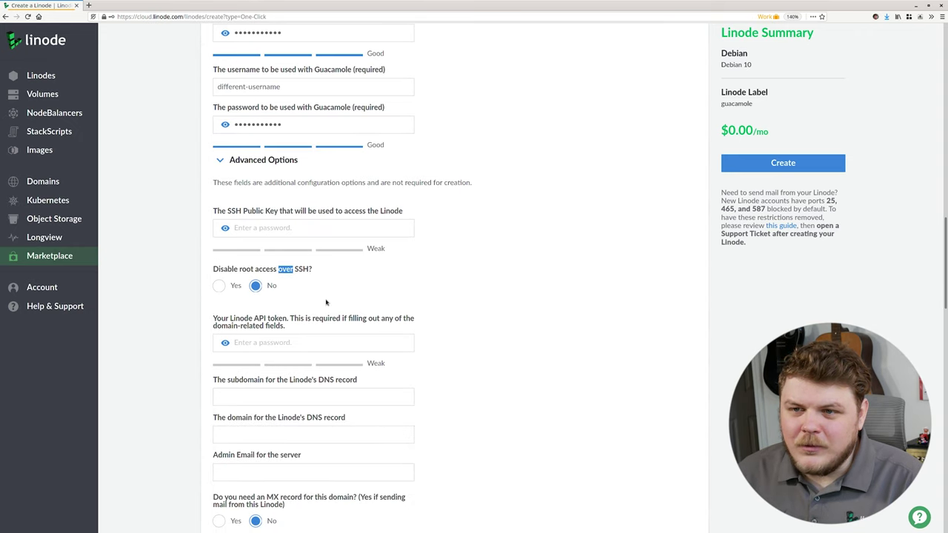
{"action": "scroll", "coordinate": [326, 303], "scroll_direction": "down", "scroll_amount": 1}
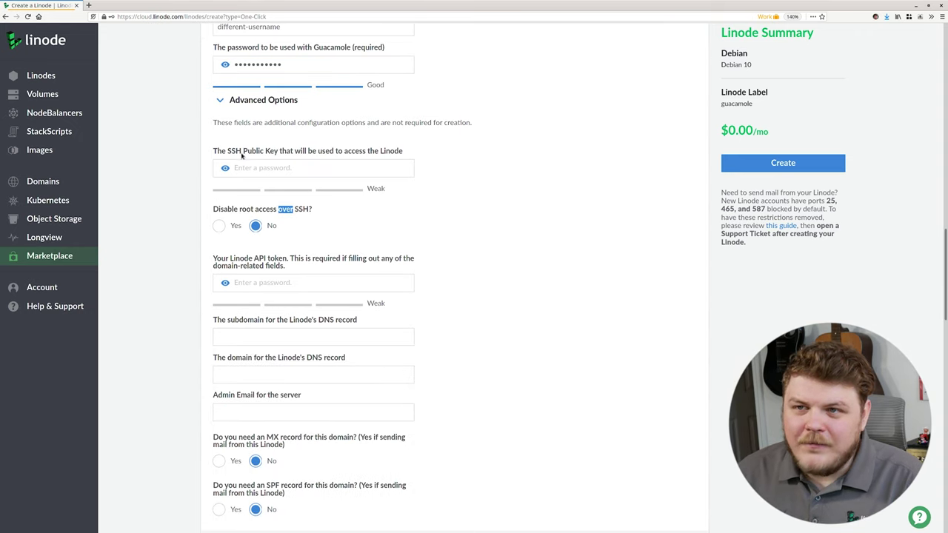
{"action": "left_click", "coordinate": [262, 164]}
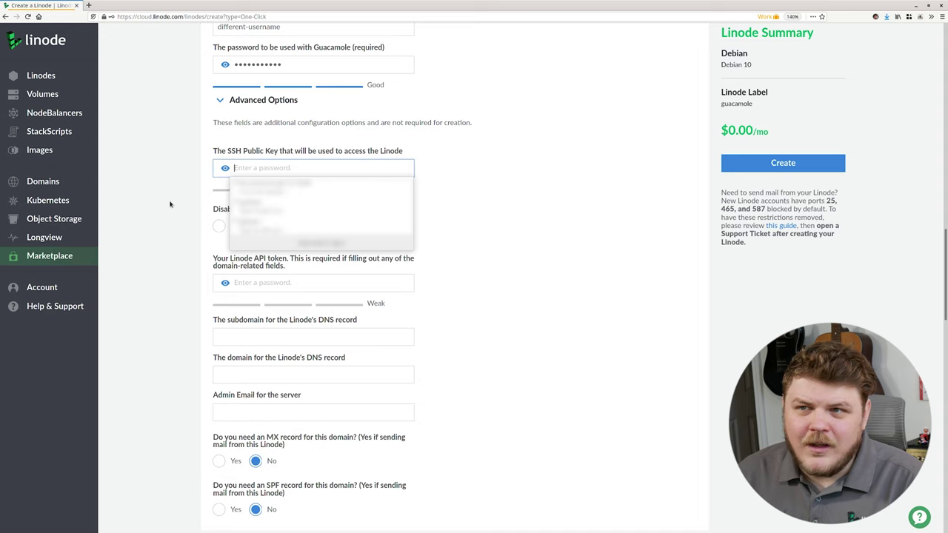
{"action": "left_click", "coordinate": [206, 213]}
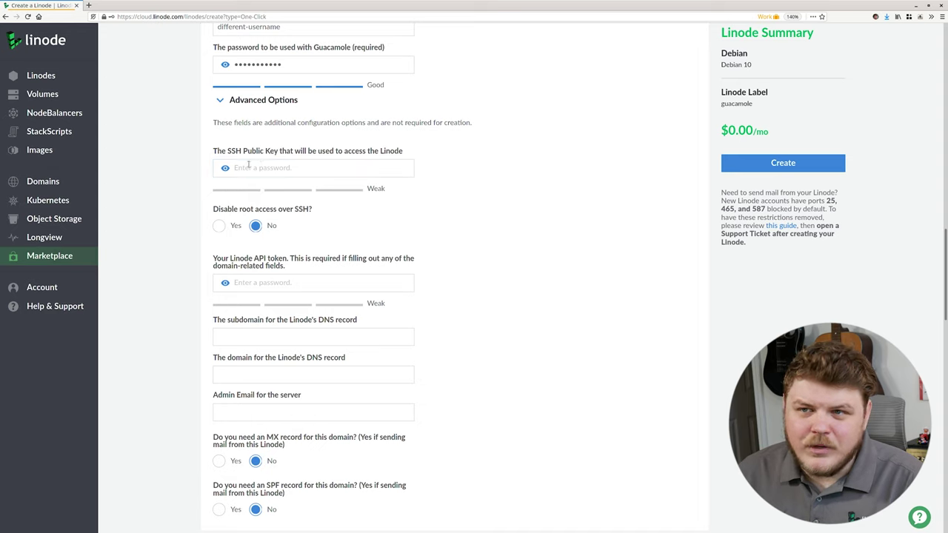
{"action": "scroll", "coordinate": [233, 242], "scroll_direction": "down", "scroll_amount": 1}
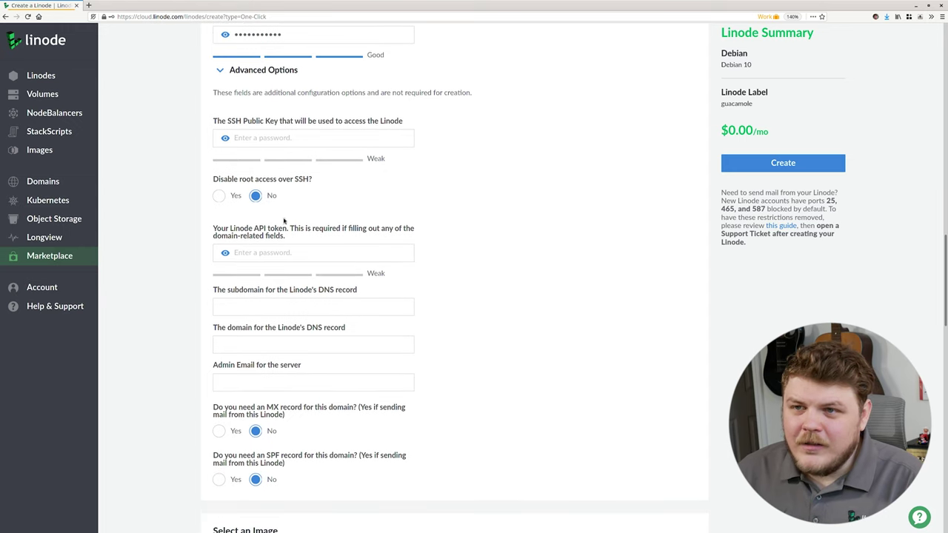
{"action": "left_click_drag", "start_coordinate": [288, 229], "coordinate": [425, 237]}
{"action": "left_click", "coordinate": [425, 237]}
{"action": "left_click", "coordinate": [565, 322]}
{"action": "left_click", "coordinate": [574, 324]}
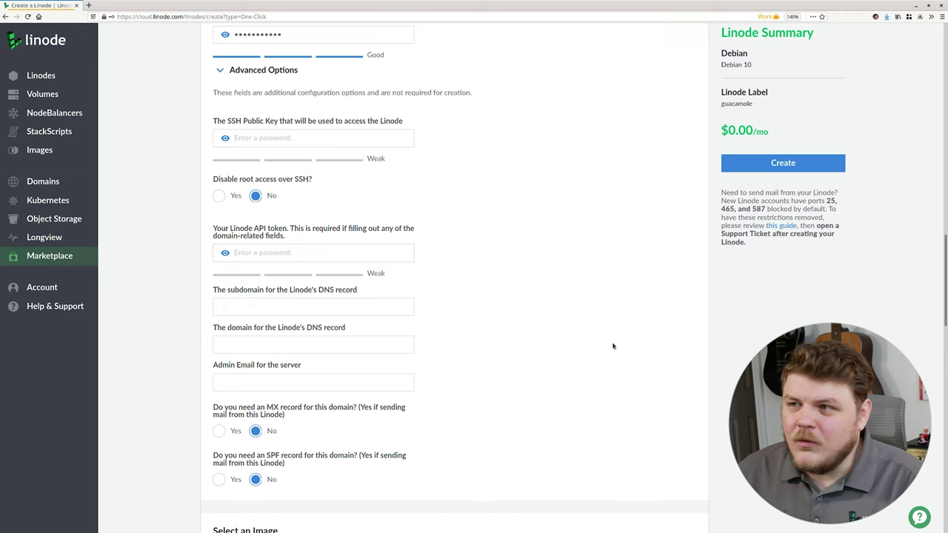
{"action": "scroll", "coordinate": [612, 346], "scroll_direction": "up", "scroll_amount": 15}
Step: Open the profile's API Tokens page in a new tab and point out the existing guac-demo token
{"action": "left_click", "coordinate": [900, 36]}
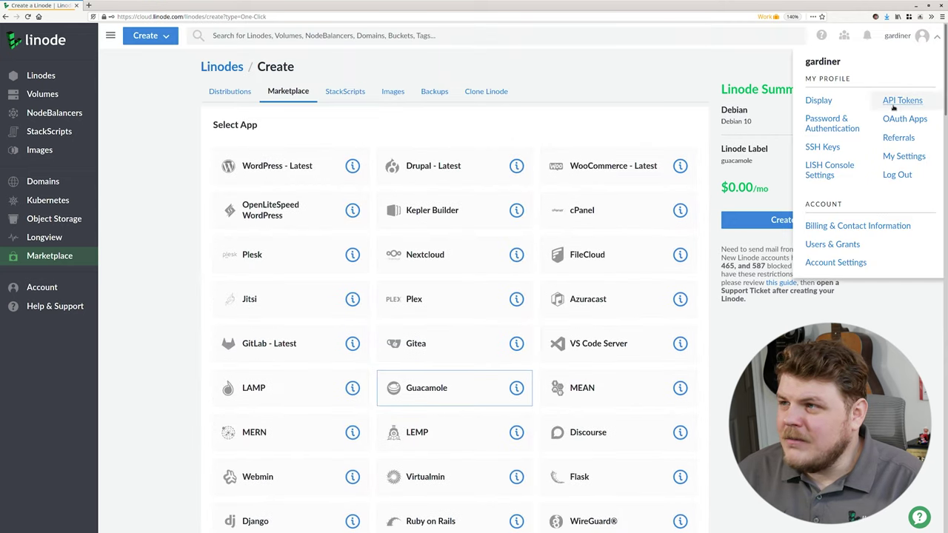
{"action": "middle_click", "coordinate": [894, 105]}
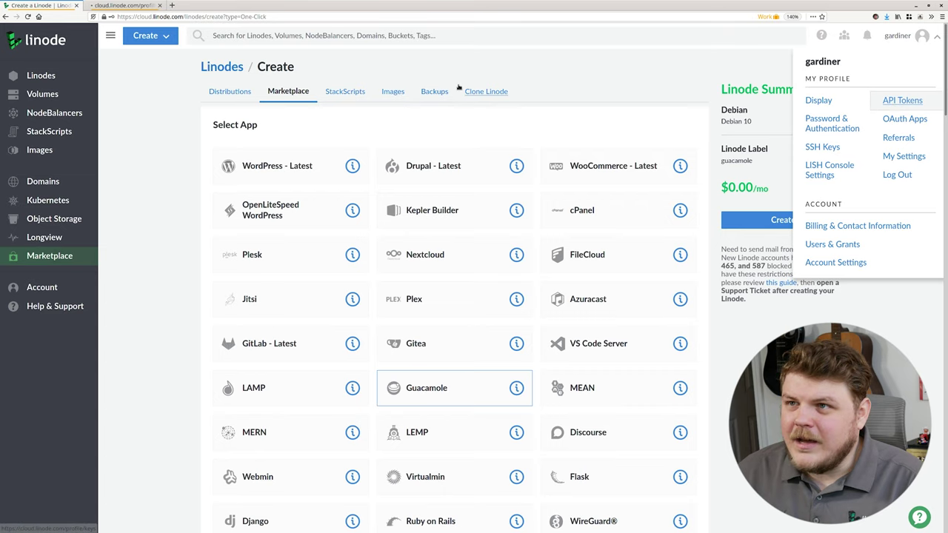
{"action": "key", "text": "ctrl+Tab"}
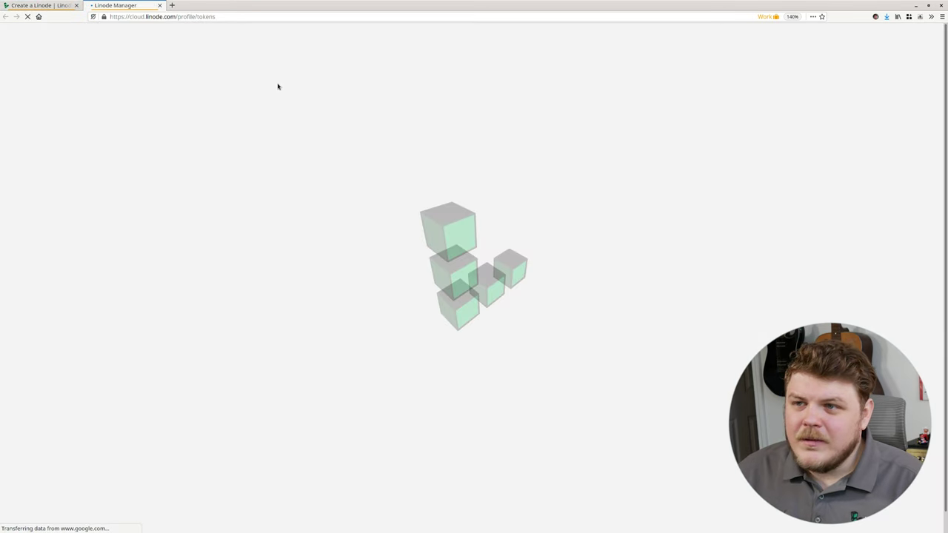
{"action": "left_click_drag", "start_coordinate": [210, 161], "coordinate": [264, 160]}
{"action": "left_click", "coordinate": [265, 160]}
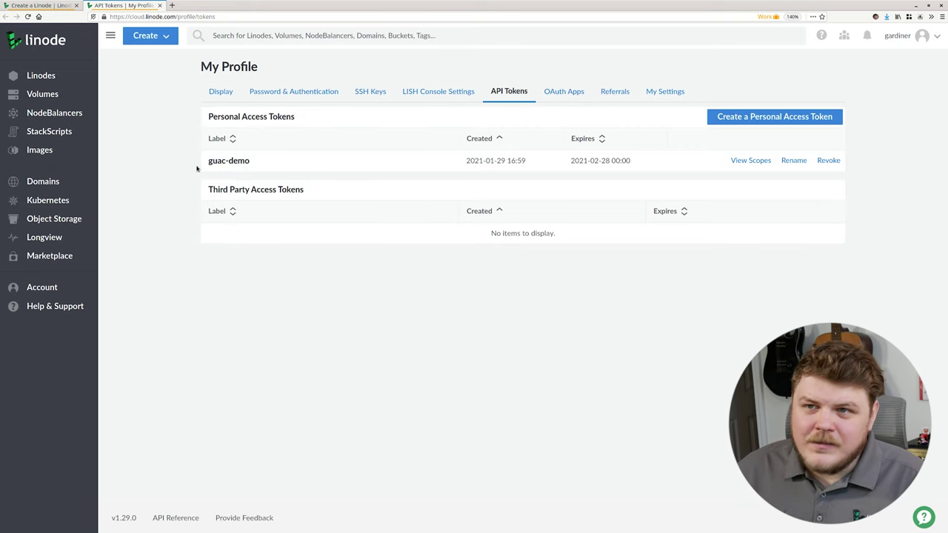
{"action": "left_click_drag", "start_coordinate": [209, 161], "coordinate": [256, 161]}
{"action": "left_click", "coordinate": [249, 162]}
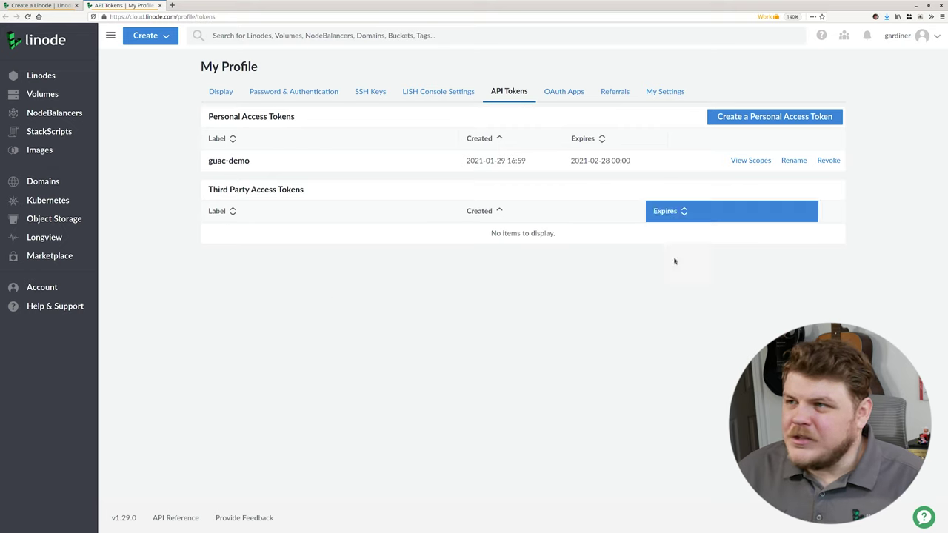
Step: Create token 'personal-access-token-demo' expiring in 1 month with Read/Write Domains access
{"action": "left_click", "coordinate": [766, 119]}
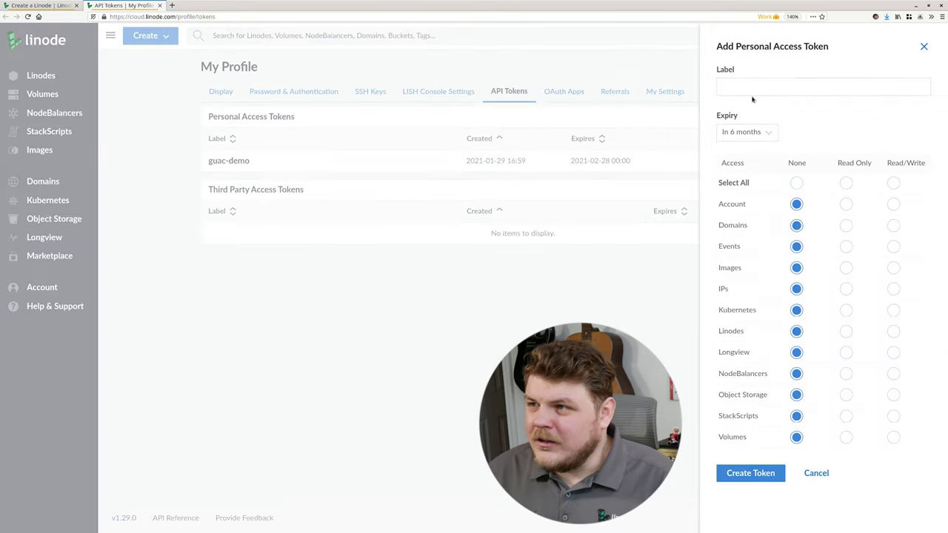
{"action": "left_click", "coordinate": [751, 89]}
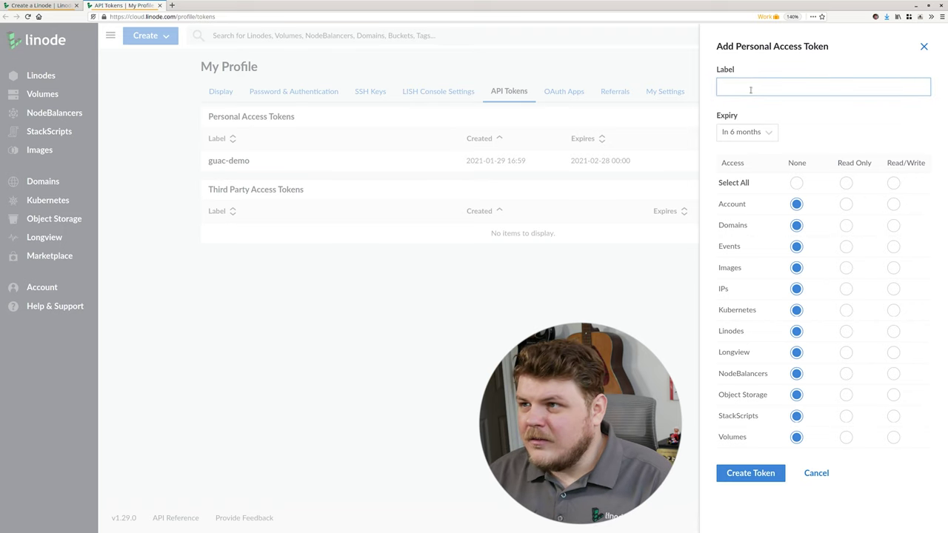
{"action": "type", "text": "personal ac"}
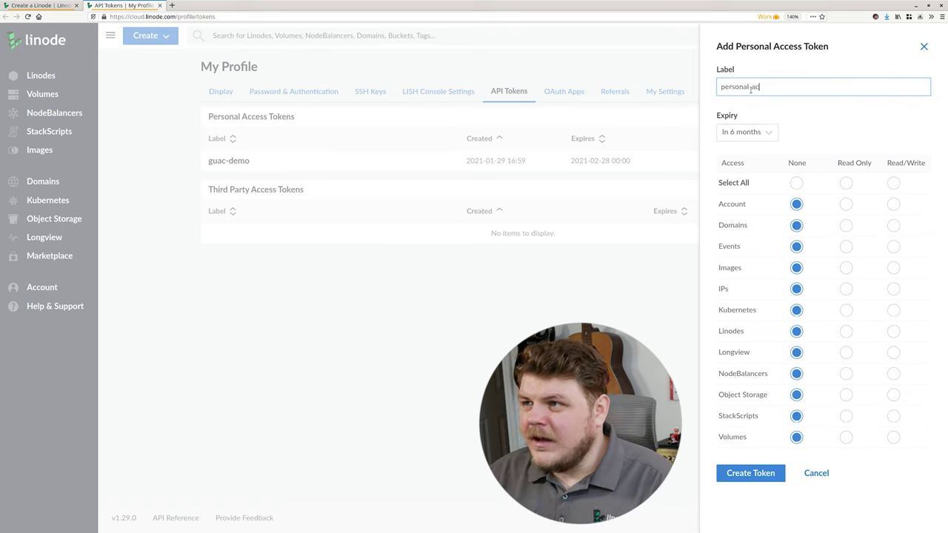
{"action": "type", "text": "ess-token-demo"}
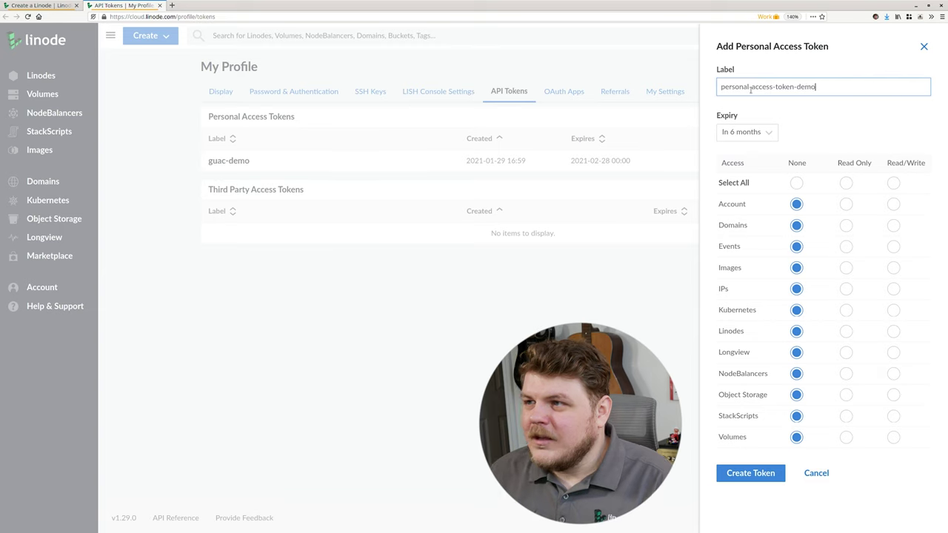
{"action": "left_click", "coordinate": [746, 132]}
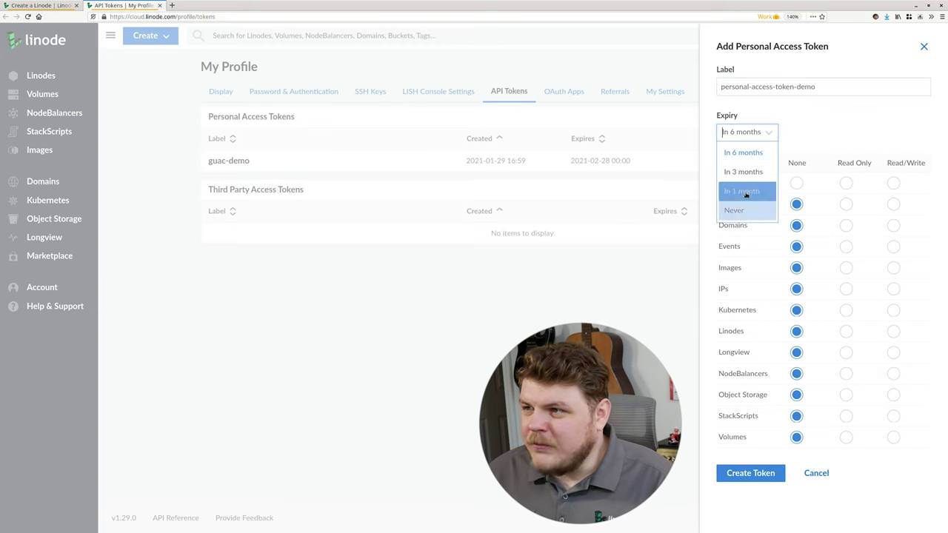
{"action": "left_click", "coordinate": [743, 194]}
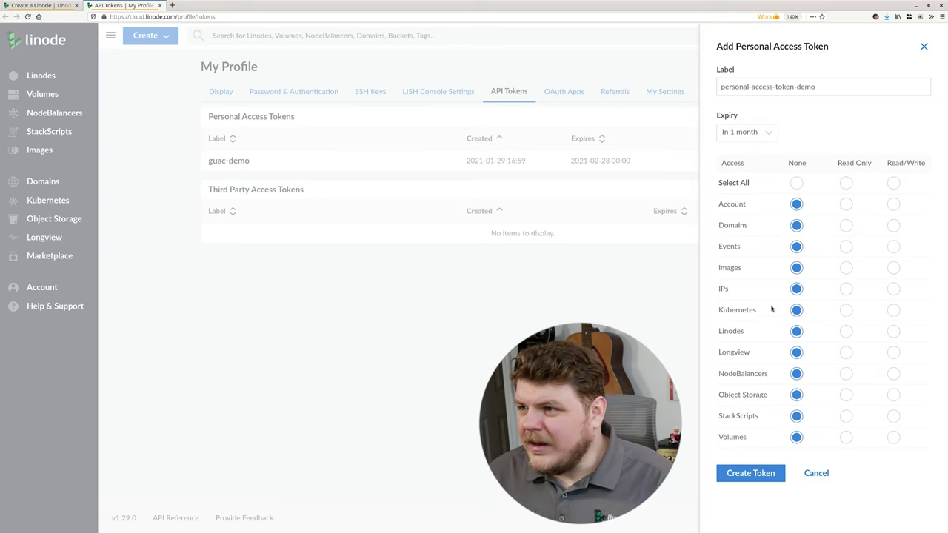
{"action": "left_click", "coordinate": [893, 225]}
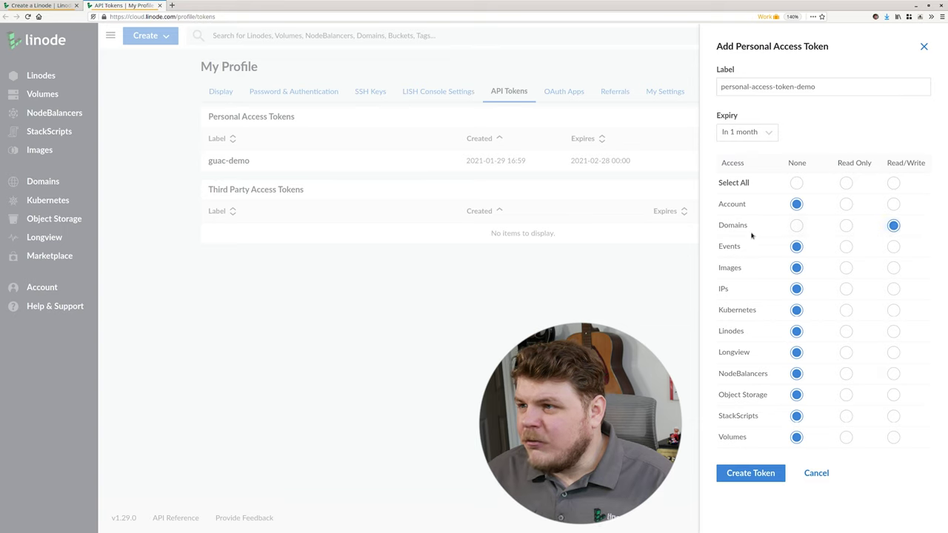
{"action": "left_click", "coordinate": [748, 477]}
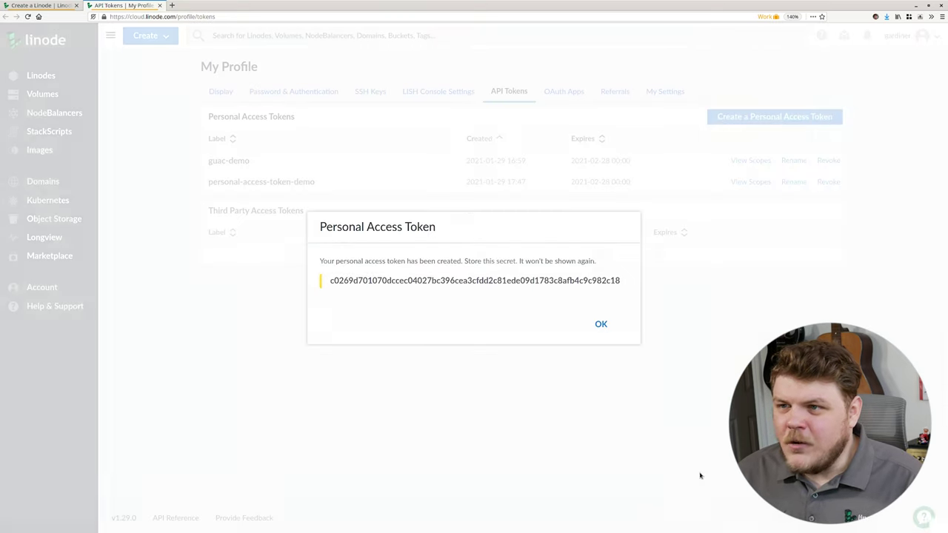
Step: Select the new token's secret string and copy it to the clipboard
{"action": "double_click", "coordinate": [357, 280]}
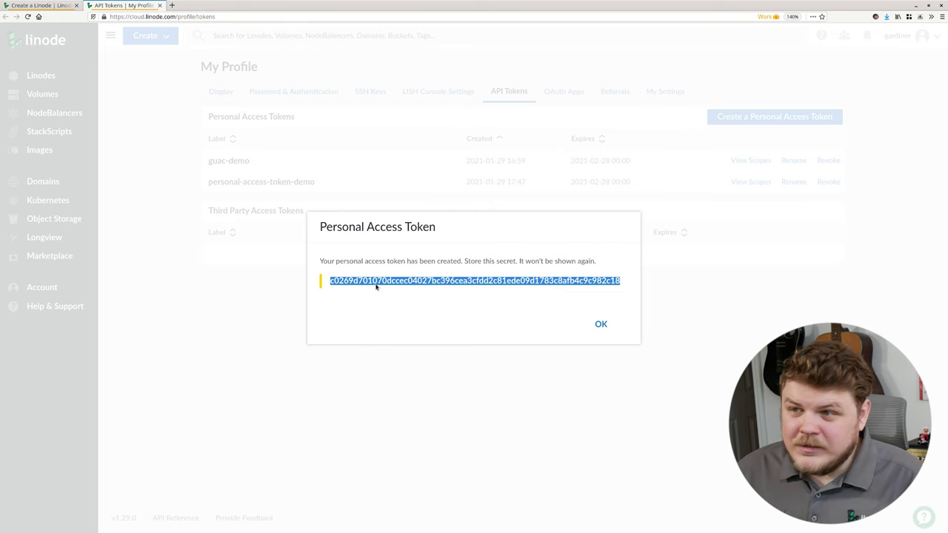
{"action": "right_click", "coordinate": [419, 280]}
{"action": "left_click", "coordinate": [434, 286]}
{"action": "left_click", "coordinate": [539, 300]}
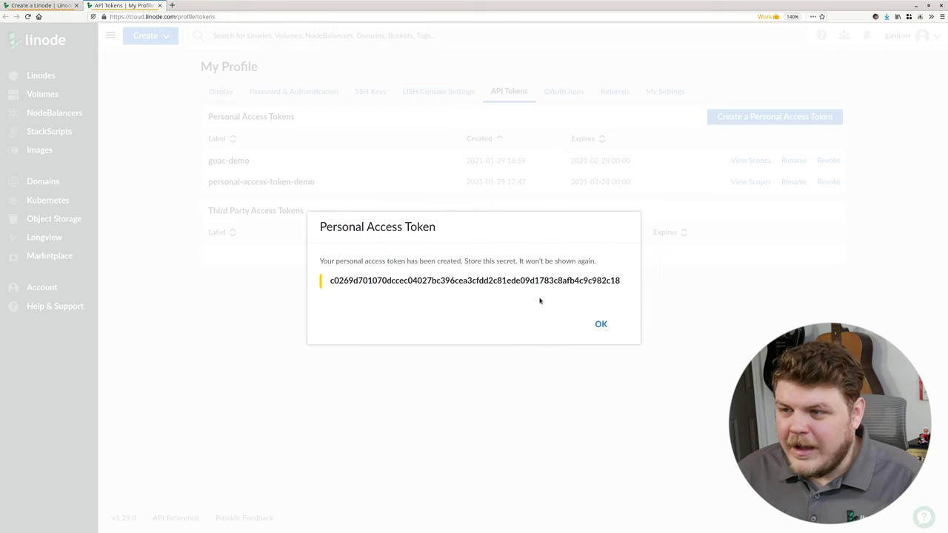
{"action": "double_click", "coordinate": [434, 286]}
{"action": "right_click", "coordinate": [408, 282]}
Step: Copy the token, close its dialog, and return to the Create a Linode tab's advanced options
{"action": "left_click", "coordinate": [429, 290]}
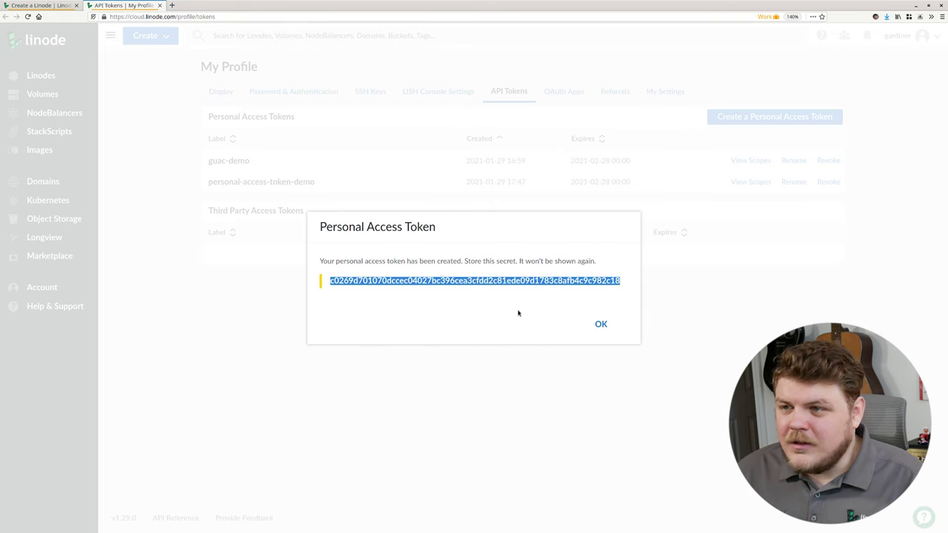
{"action": "left_click", "coordinate": [601, 325]}
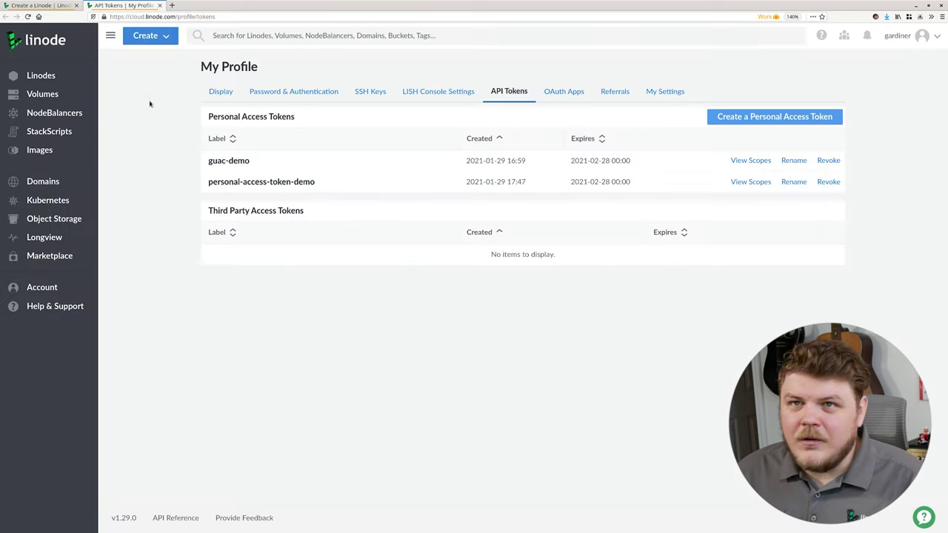
{"action": "left_click", "coordinate": [48, 7]}
{"action": "scroll", "coordinate": [401, 332], "scroll_direction": "down", "scroll_amount": 3}
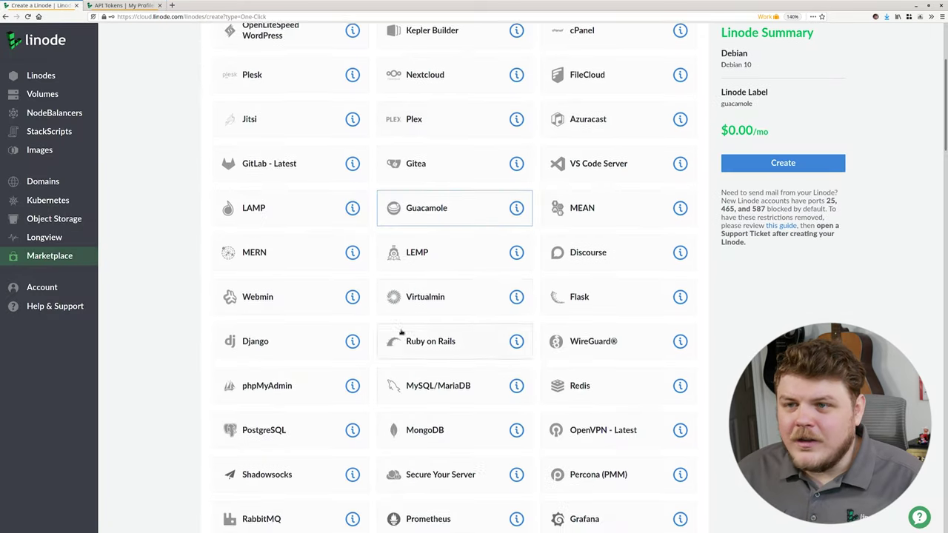
{"action": "scroll", "coordinate": [400, 333], "scroll_direction": "down", "scroll_amount": 17}
{"action": "scroll", "coordinate": [359, 275], "scroll_direction": "up", "scroll_amount": 1}
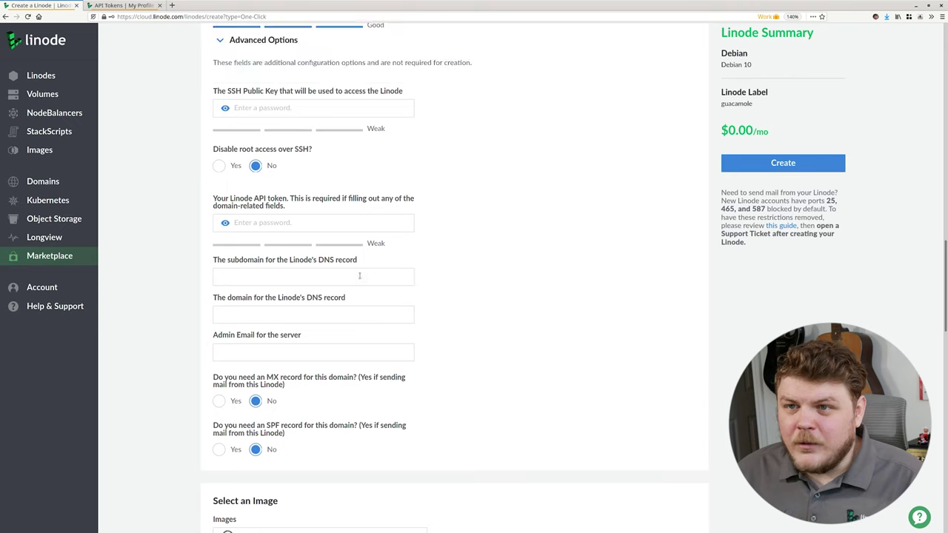
{"action": "scroll", "coordinate": [359, 276], "scroll_direction": "up", "scroll_amount": 1}
{"action": "left_click", "coordinate": [263, 252]}
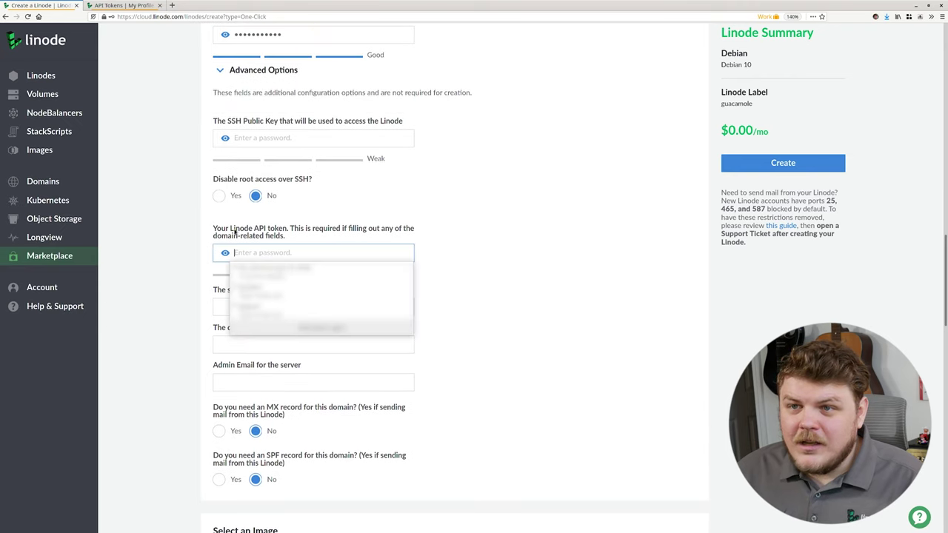
Step: Paste the copied token into the Guacamole form's Linode API token field
{"action": "right_click", "coordinate": [257, 250]}
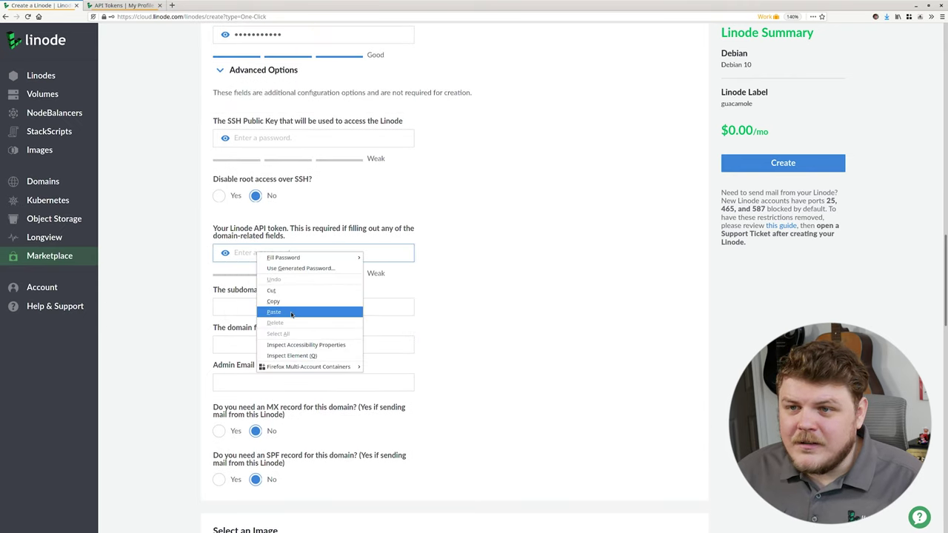
{"action": "left_click", "coordinate": [296, 308]}
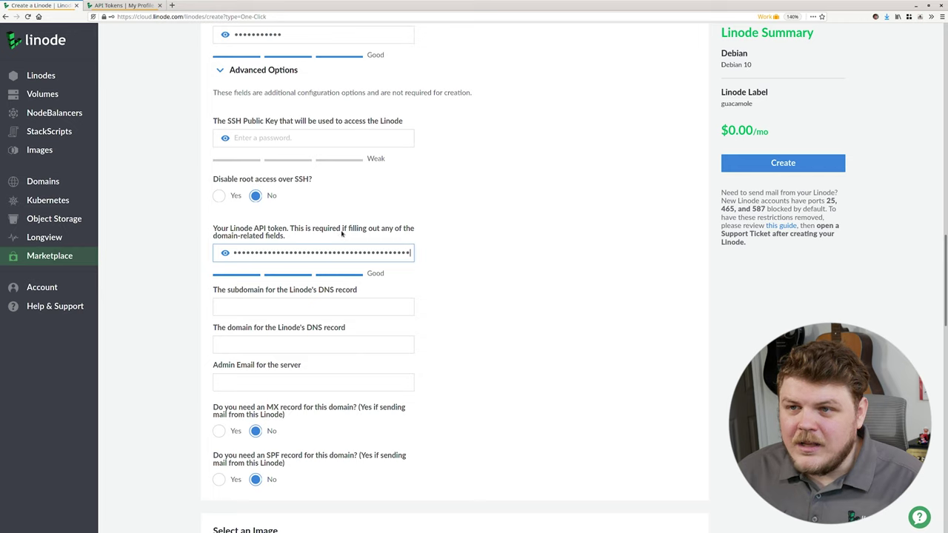
{"action": "left_click", "coordinate": [304, 234]}
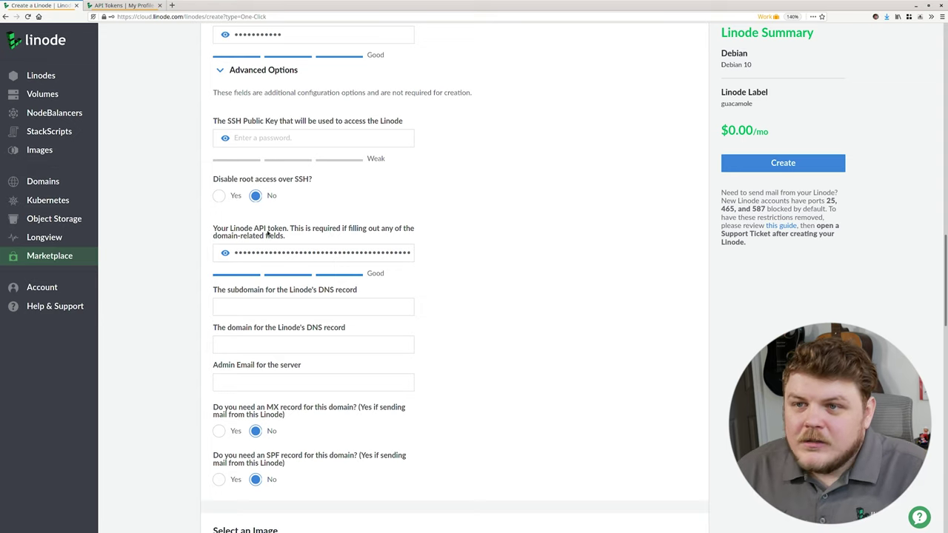
{"action": "left_click", "coordinate": [214, 308]}
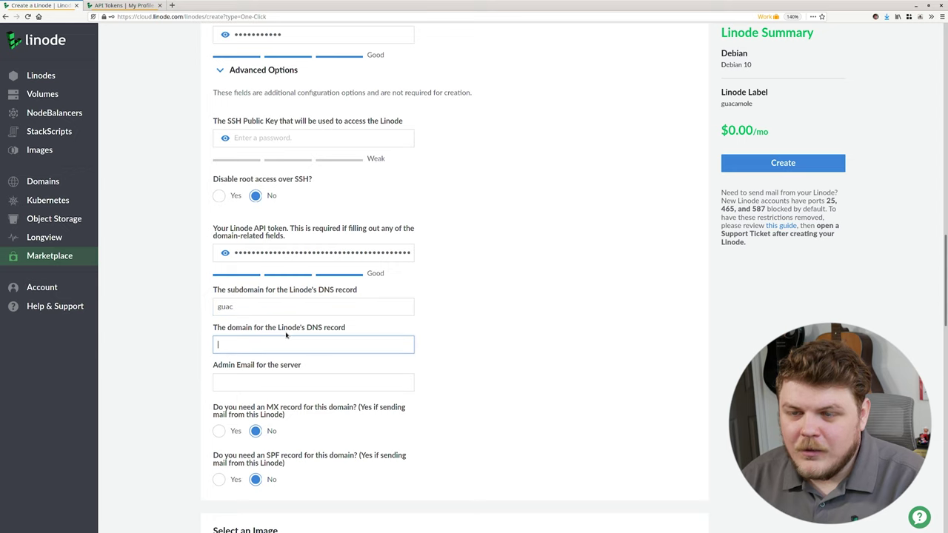
Step: Set the domain to linodians.net with subdomain guac, and enter the admin e-mail address
{"action": "type", "text": "linodians.net"}
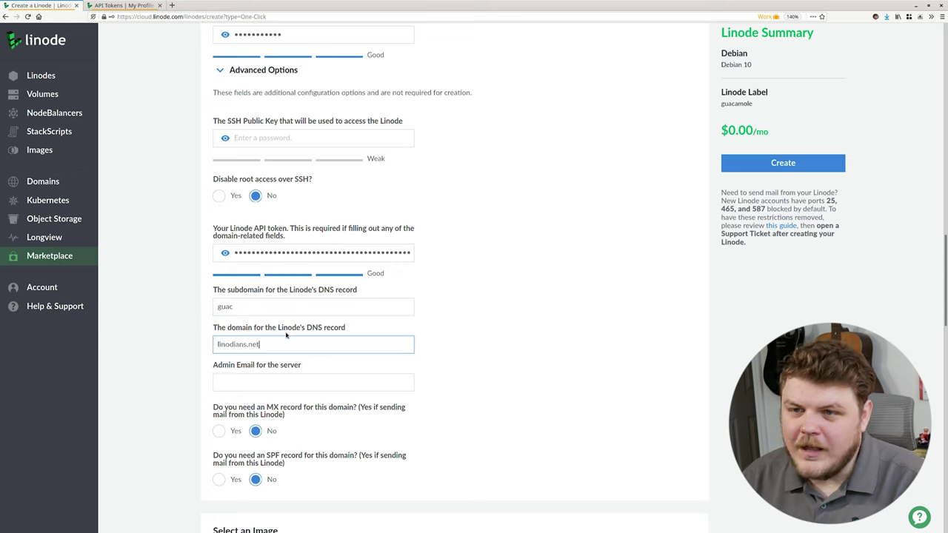
{"action": "key", "text": "Tab"}
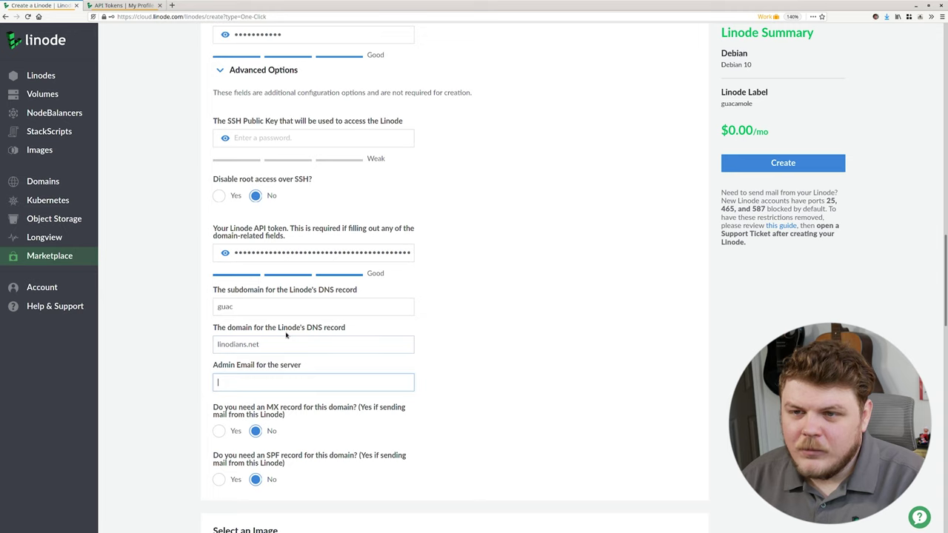
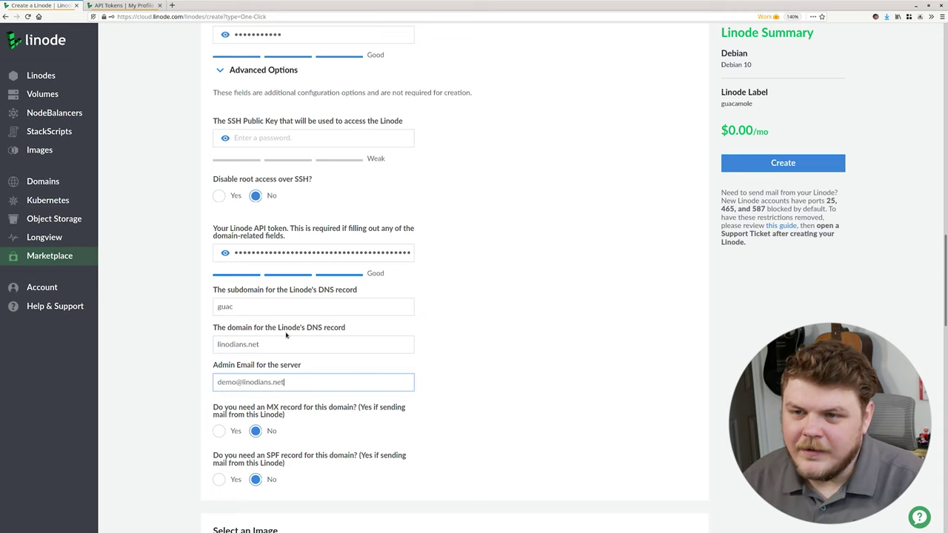
{"action": "scroll", "coordinate": [286, 335], "scroll_direction": "down", "scroll_amount": 3}
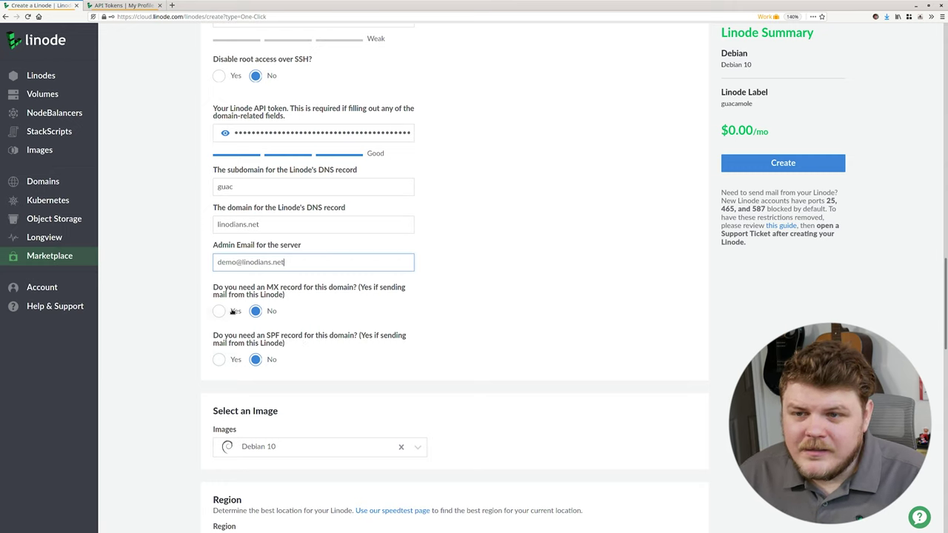
{"action": "scroll", "coordinate": [286, 334], "scroll_direction": "down", "scroll_amount": 2}
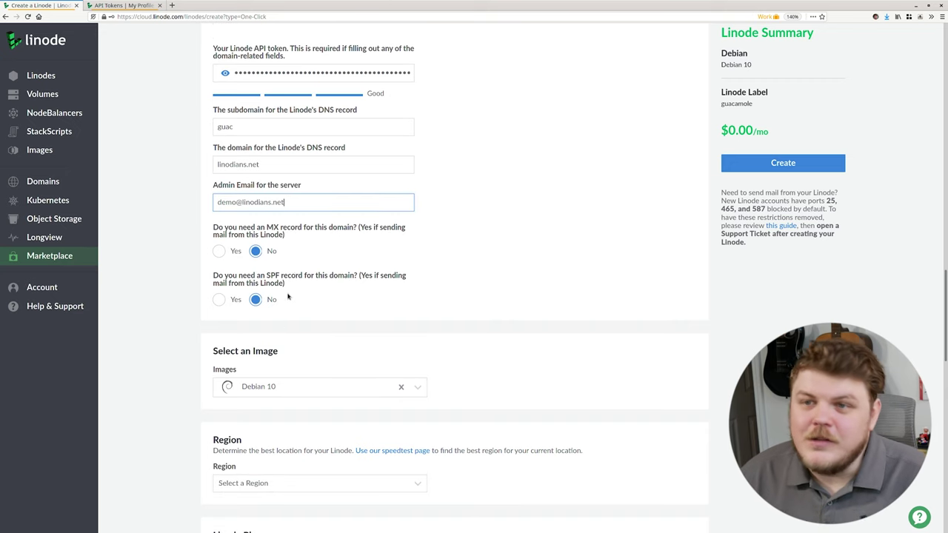
{"action": "scroll", "coordinate": [288, 297], "scroll_direction": "down", "scroll_amount": 5}
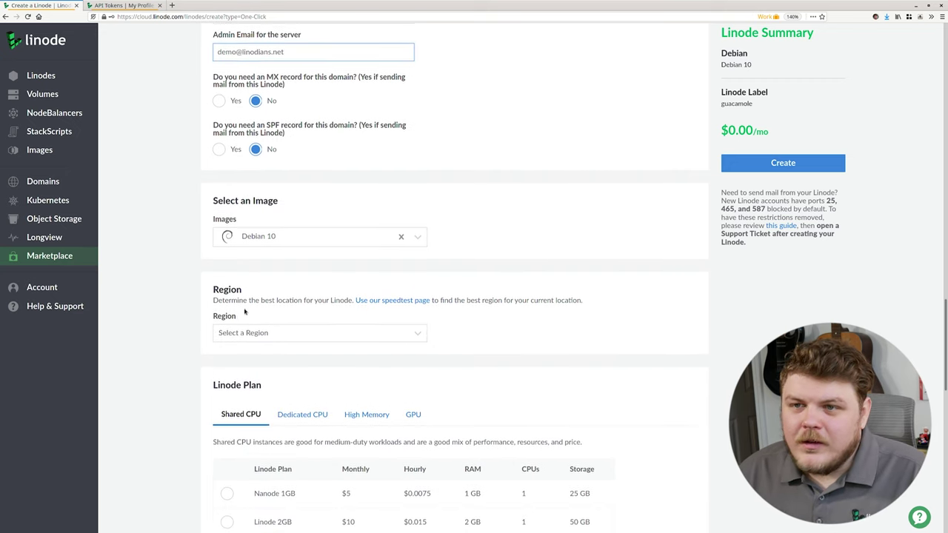
{"action": "scroll", "coordinate": [244, 312], "scroll_direction": "down", "scroll_amount": 2}
Step: Place the Linode in the Newark, NJ region and pick the Linode 4GB shared plan
{"action": "left_click", "coordinate": [244, 278]}
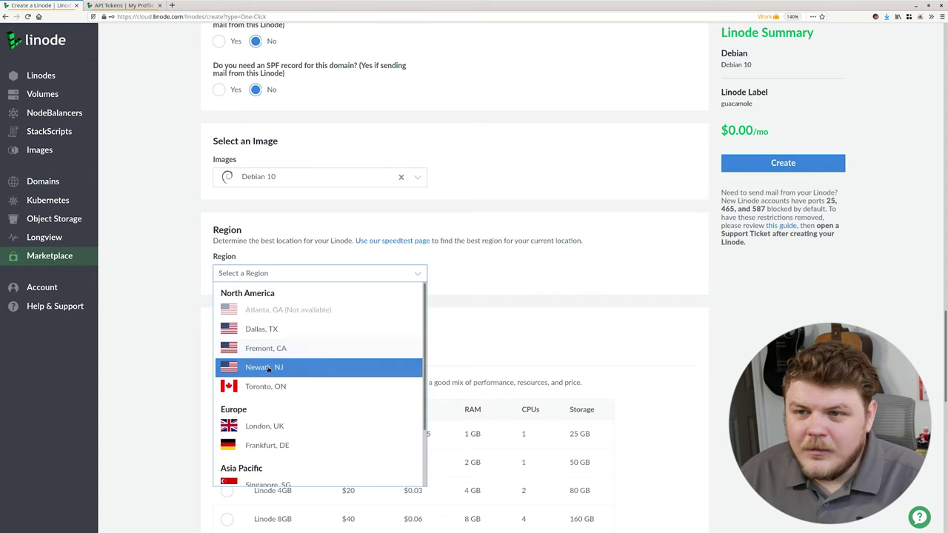
{"action": "left_click", "coordinate": [264, 367]}
{"action": "scroll", "coordinate": [188, 432], "scroll_direction": "down", "scroll_amount": 3}
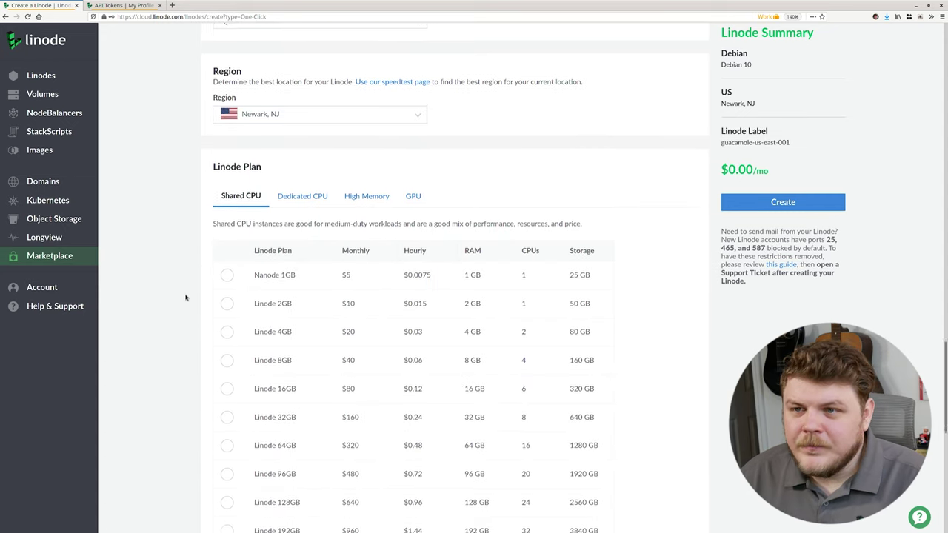
{"action": "scroll", "coordinate": [243, 100], "scroll_direction": "down", "scroll_amount": 1}
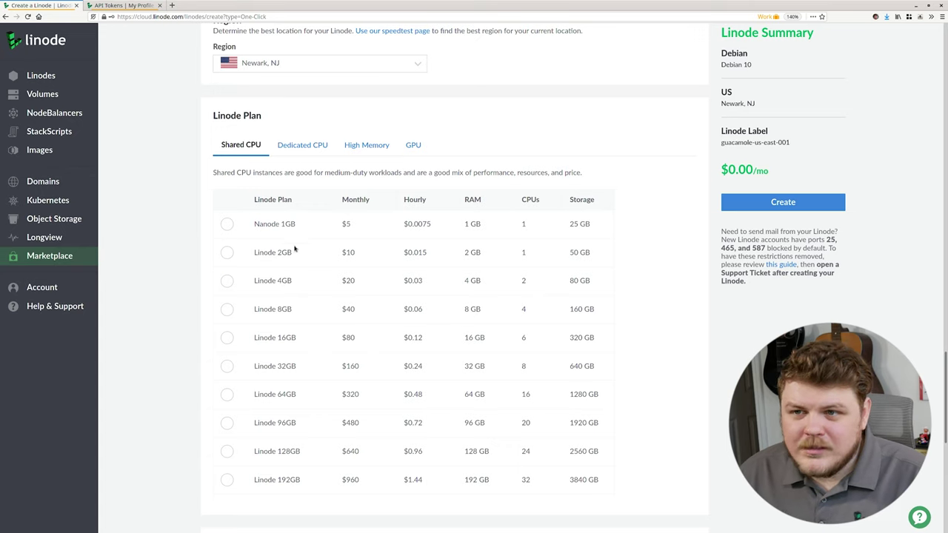
{"action": "left_click", "coordinate": [226, 282]}
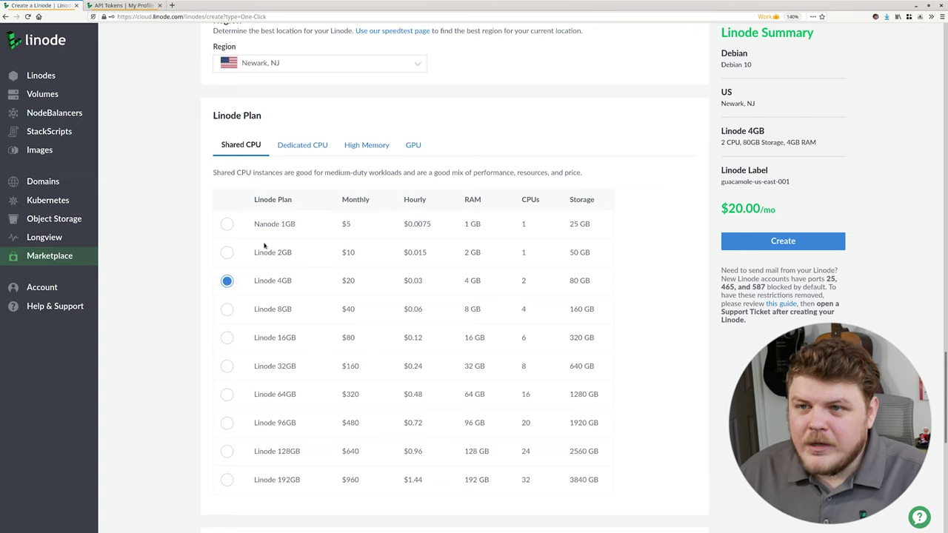
Step: Check the Dedicated CPU plans, then stay on the shared Linode 4GB plan at $20.00/mo
{"action": "left_click", "coordinate": [303, 148]}
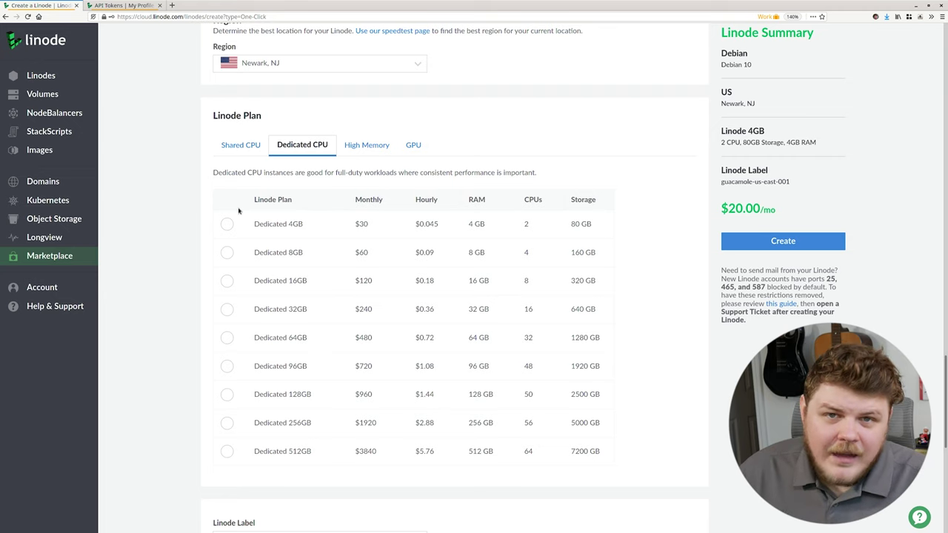
{"action": "left_click", "coordinate": [247, 149]}
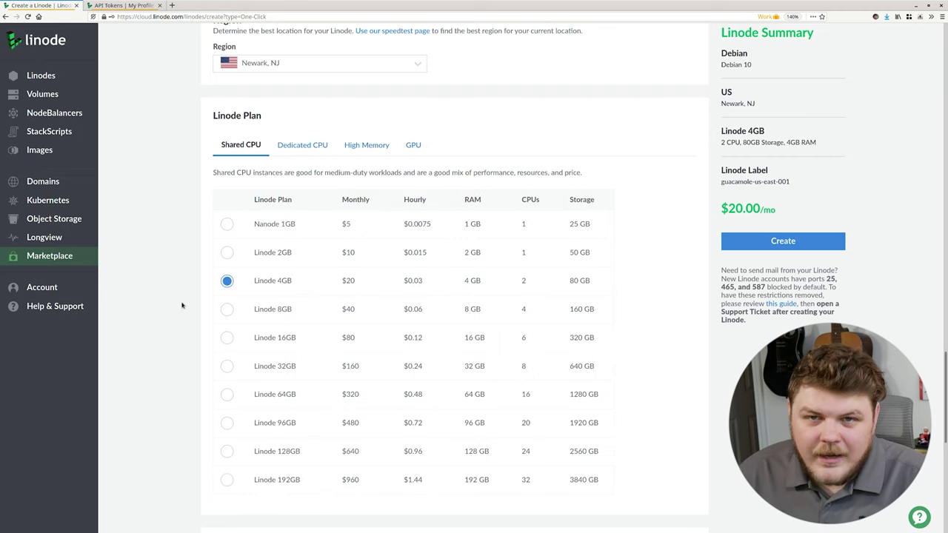
{"action": "scroll", "coordinate": [182, 305], "scroll_direction": "down", "scroll_amount": 5}
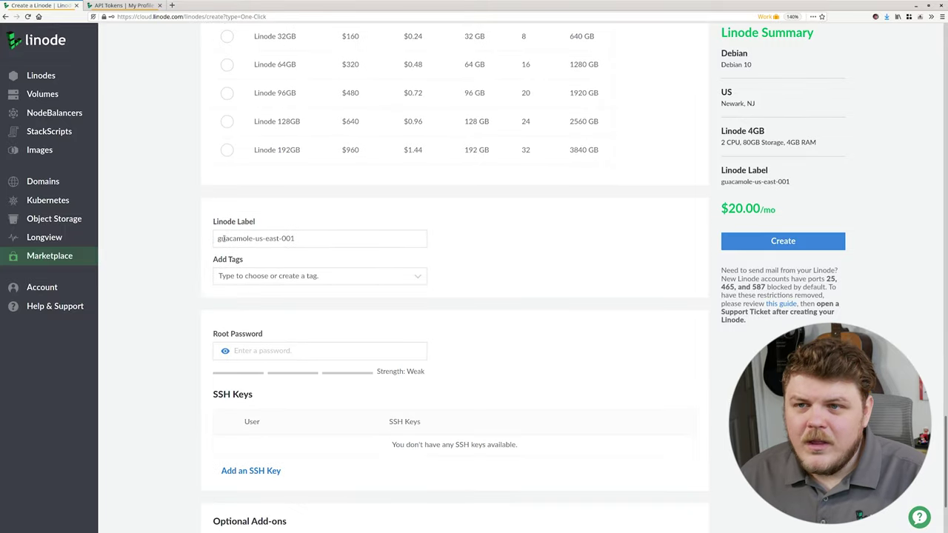
{"action": "triple_click", "coordinate": [220, 238]}
Step: Keep the label guacamole-us-east-001 and enter a root password rated Good
{"action": "left_click", "coordinate": [319, 239]}
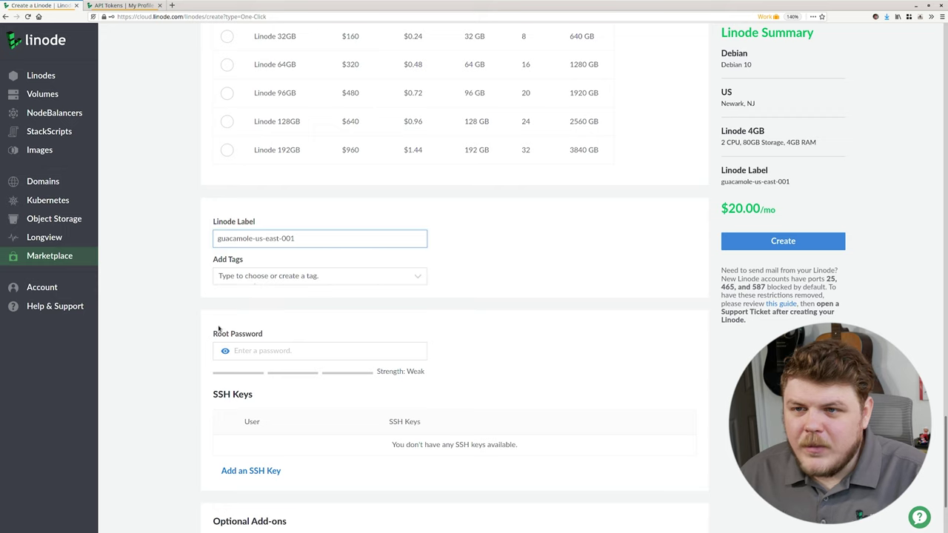
{"action": "scroll", "coordinate": [218, 329], "scroll_direction": "down", "scroll_amount": 1}
{"action": "left_click", "coordinate": [310, 295]}
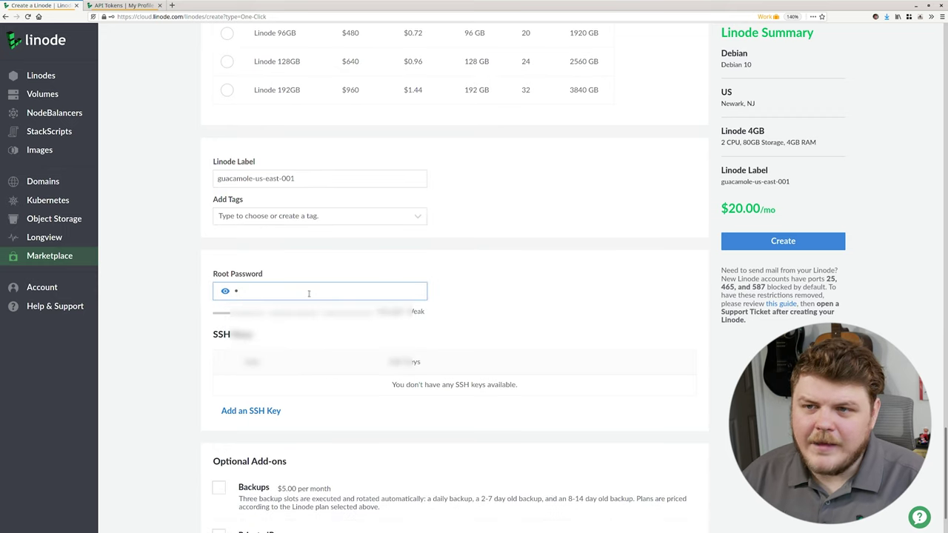
{"action": "type", "text": "••"}
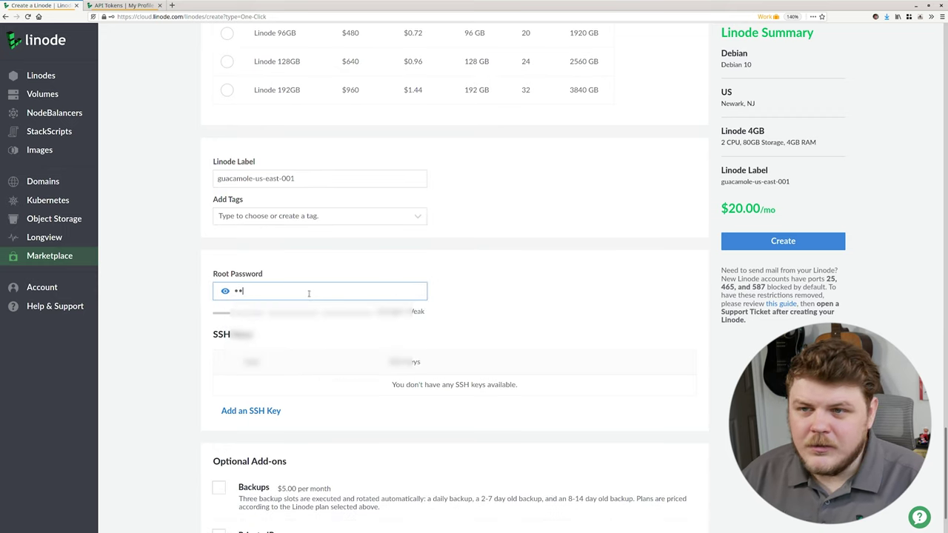
{"action": "key", "text": "BackSpace"}
{"action": "key", "text": "BackSpace"}
{"action": "type", "text": "•••••••••••••"}
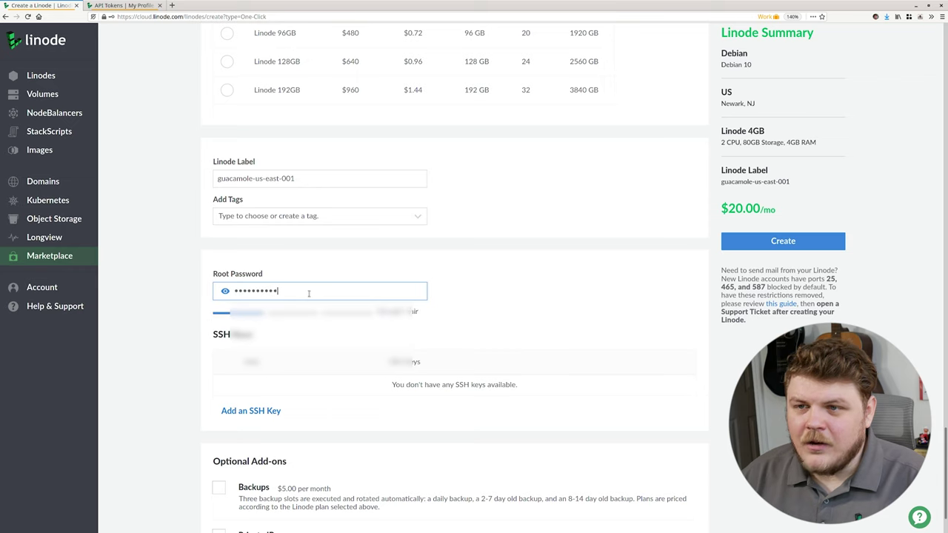
{"action": "key", "text": "ctrl+a"}
{"action": "key", "text": "BackSpace"}
{"action": "type", "text": "•••••••••••"}
{"action": "scroll", "coordinate": [309, 293], "scroll_direction": "down", "scroll_amount": 2}
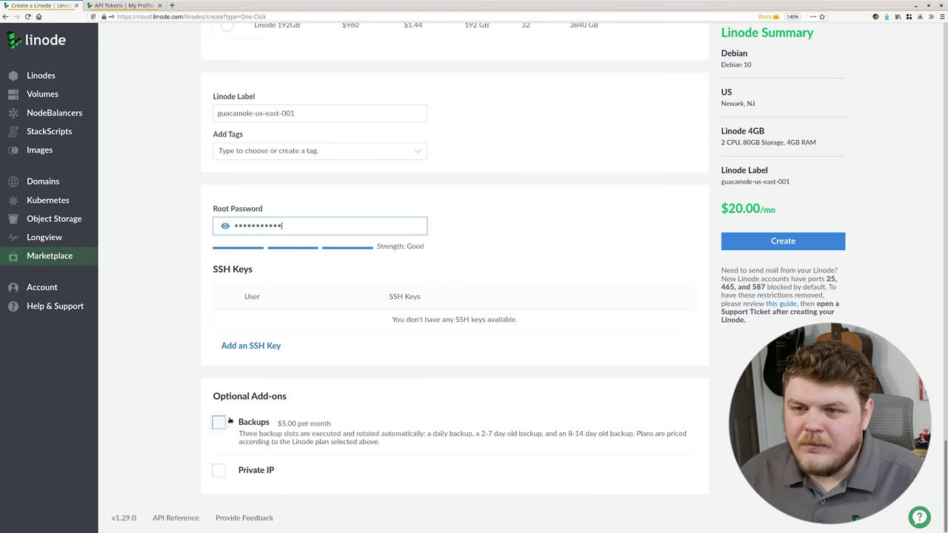
{"action": "left_click", "coordinate": [186, 411]}
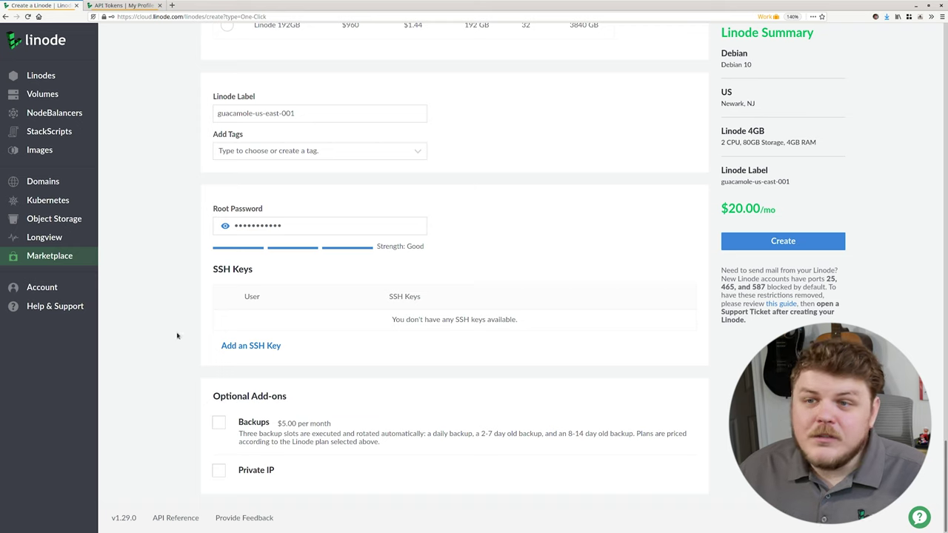
{"action": "scroll", "coordinate": [517, 228], "scroll_direction": "up", "scroll_amount": 2}
{"action": "scroll", "coordinate": [523, 307], "scroll_direction": "up", "scroll_amount": 20}
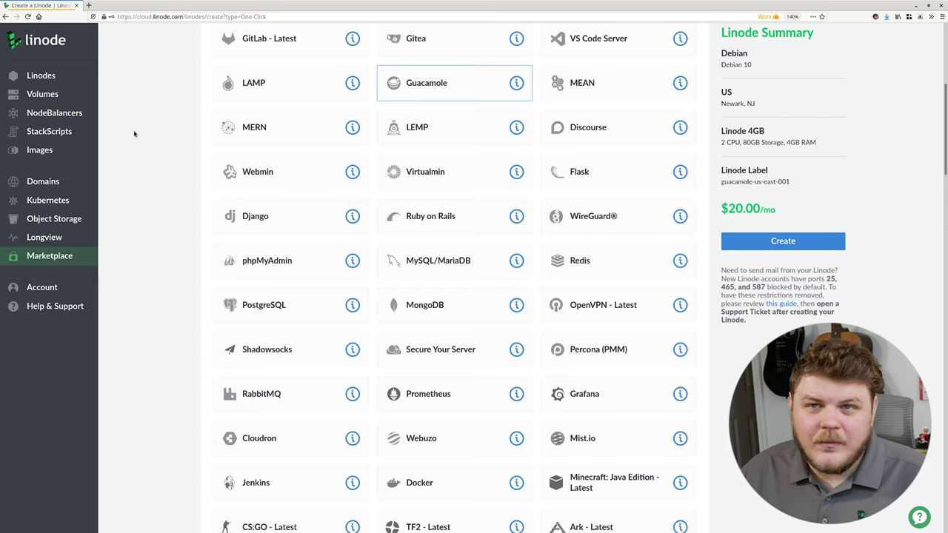
Step: Confirm guacamole-us-east is running, then open the DNS records for linodians.net
{"action": "left_click", "coordinate": [52, 79]}
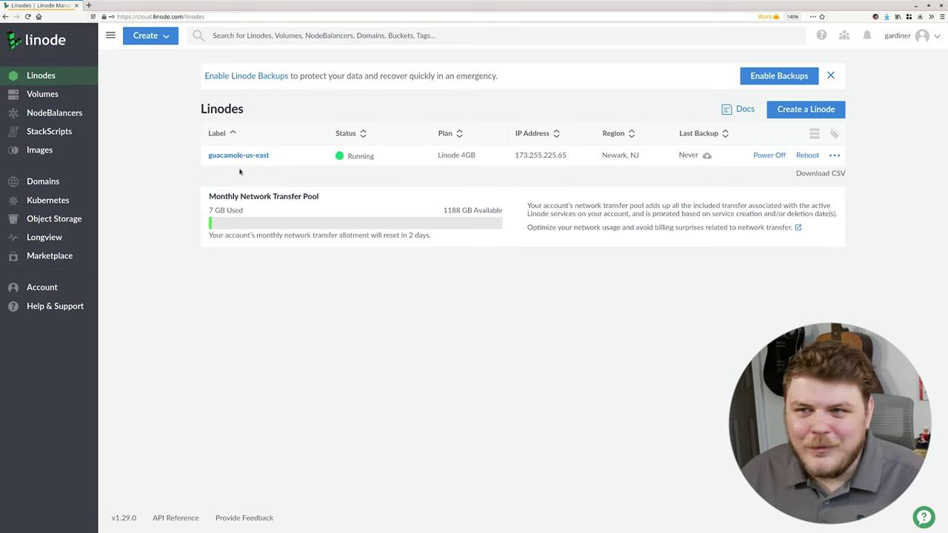
{"action": "left_click", "coordinate": [56, 180]}
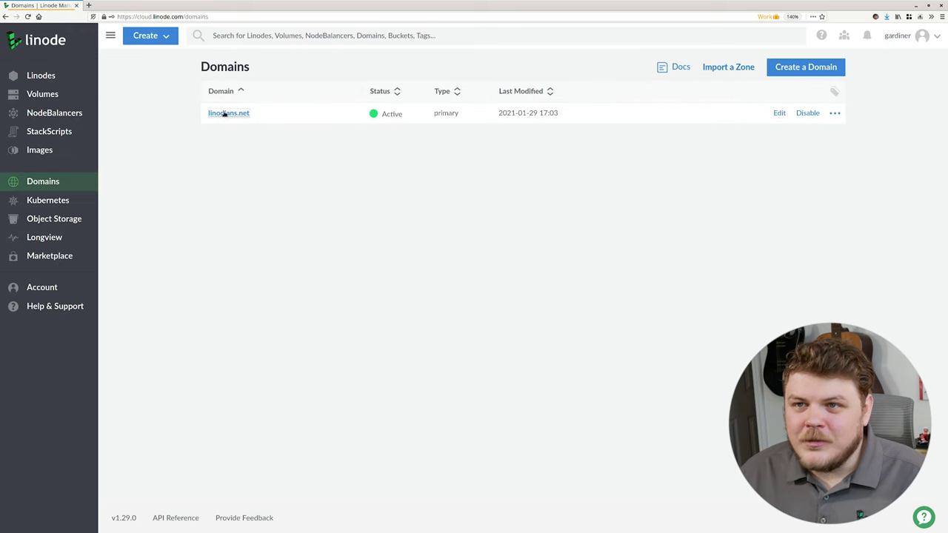
{"action": "left_click", "coordinate": [219, 113]}
Step: Verify the guac A record points to 173.255.225.65, then go back to the Linodes list
{"action": "scroll", "coordinate": [214, 383], "scroll_direction": "down", "scroll_amount": 2}
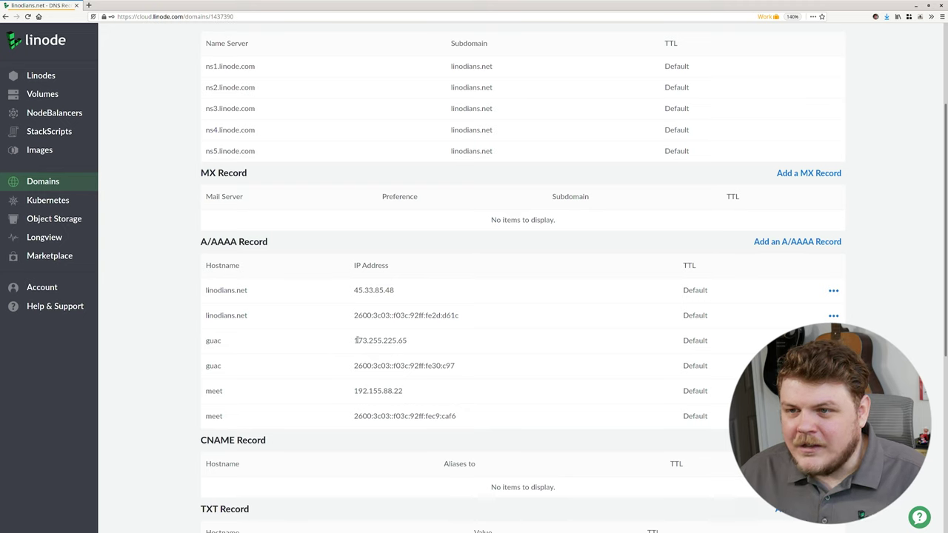
{"action": "left_click_drag", "start_coordinate": [356, 340], "coordinate": [408, 339]}
{"action": "left_click", "coordinate": [414, 342]}
{"action": "left_click", "coordinate": [40, 75]}
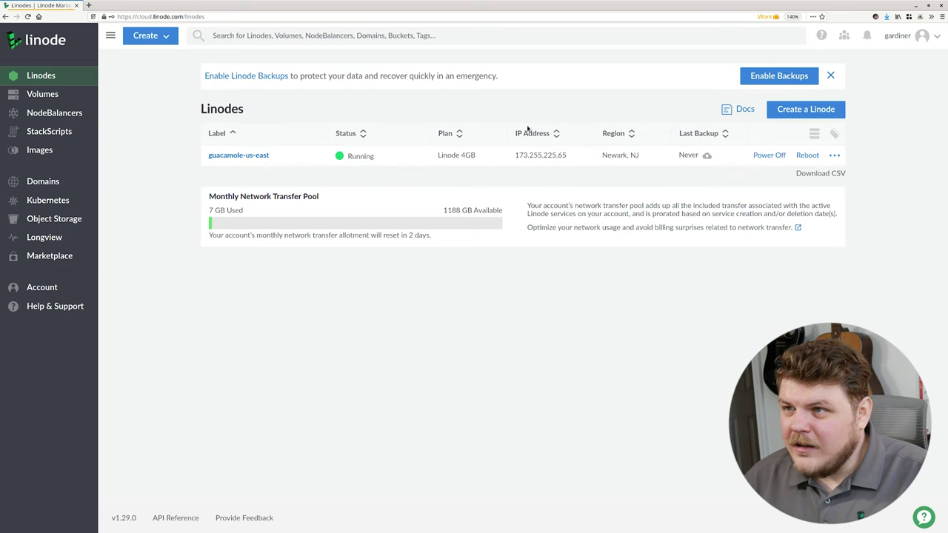
Step: Copy the Linode's IP 173.255.225.65 and open a new browser tab
{"action": "left_click", "coordinate": [577, 156]}
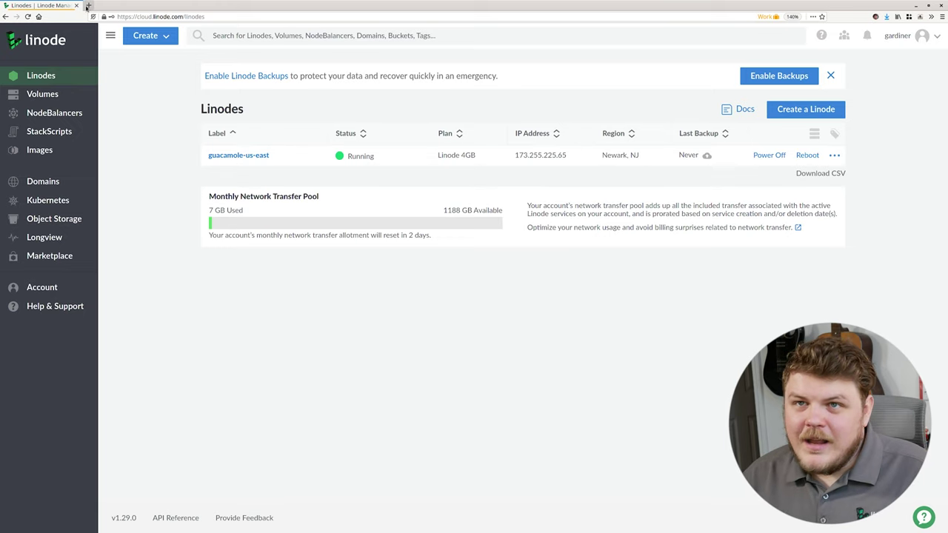
{"action": "left_click", "coordinate": [87, 6]}
Step: Paste and load the copied IP 173.255.225.65 in the new tab
{"action": "left_click", "coordinate": [123, 17]}
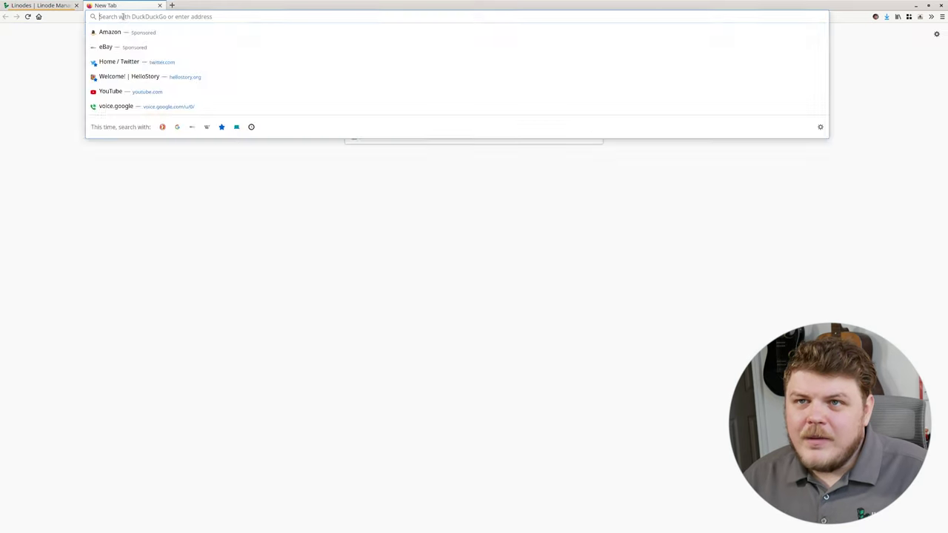
{"action": "right_click", "coordinate": [124, 17]}
{"action": "left_click", "coordinate": [142, 66]}
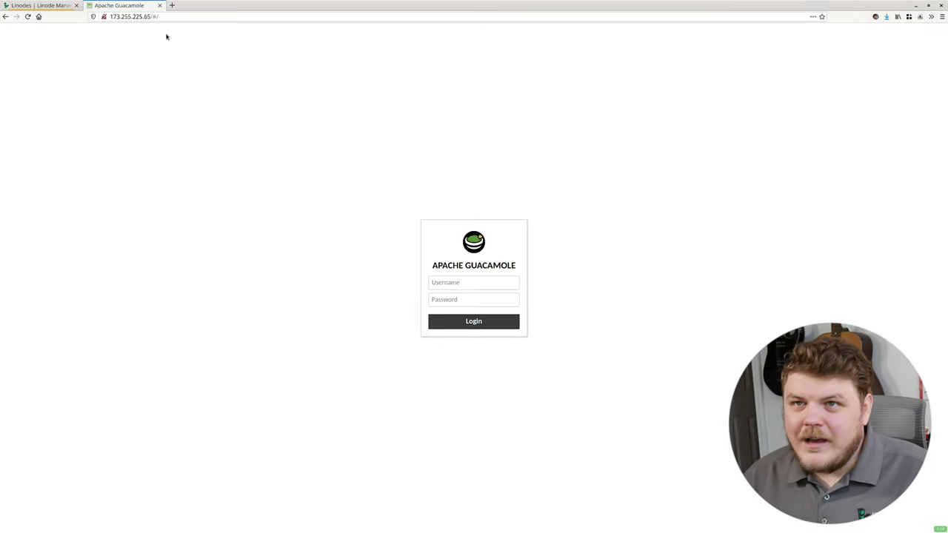
{"action": "key", "text": "ctrl+l"}
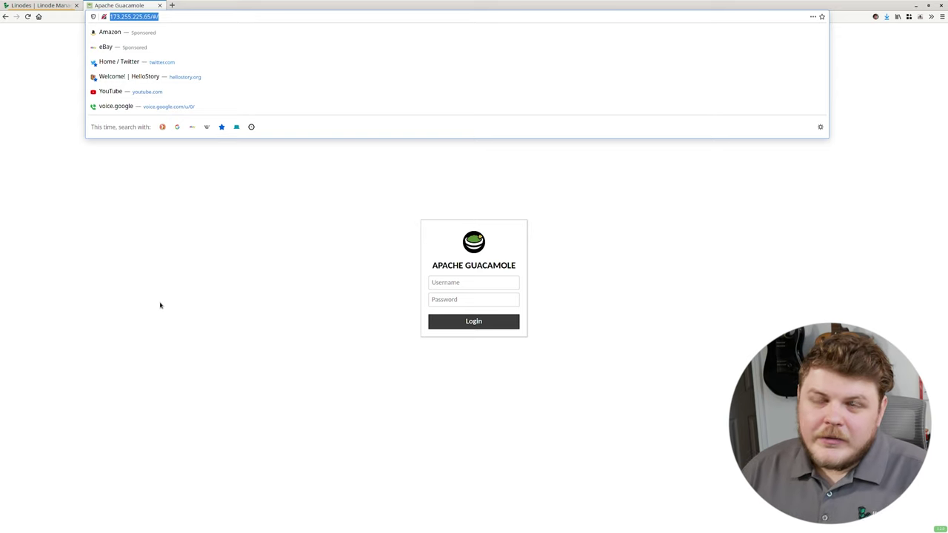
{"action": "type", "text": "1"}
{"action": "key", "text": "BackSpace"}
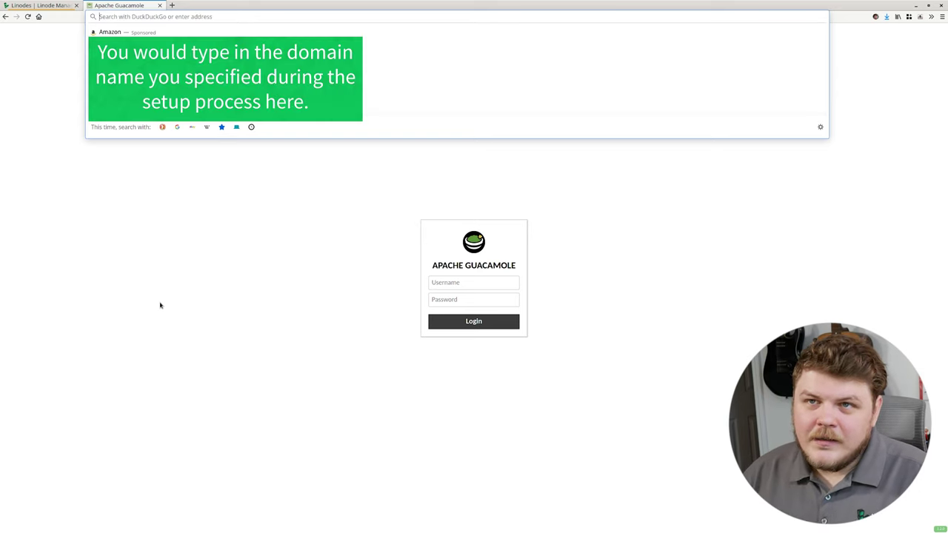
{"action": "type", "text": "guac.l"}
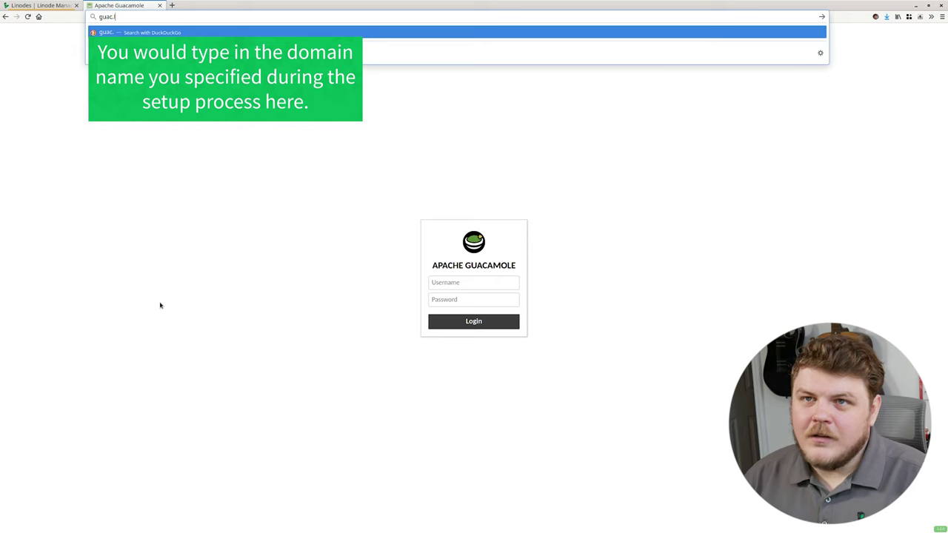
{"action": "type", "text": "inodians.net"}
{"action": "key", "text": "Return"}
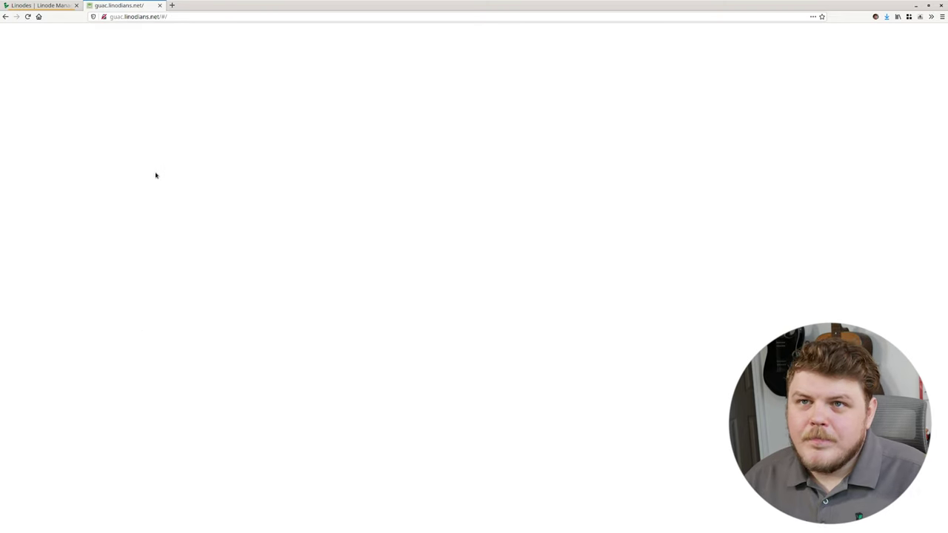
{"action": "left_click", "coordinate": [116, 18]}
{"action": "key", "text": "Home"}
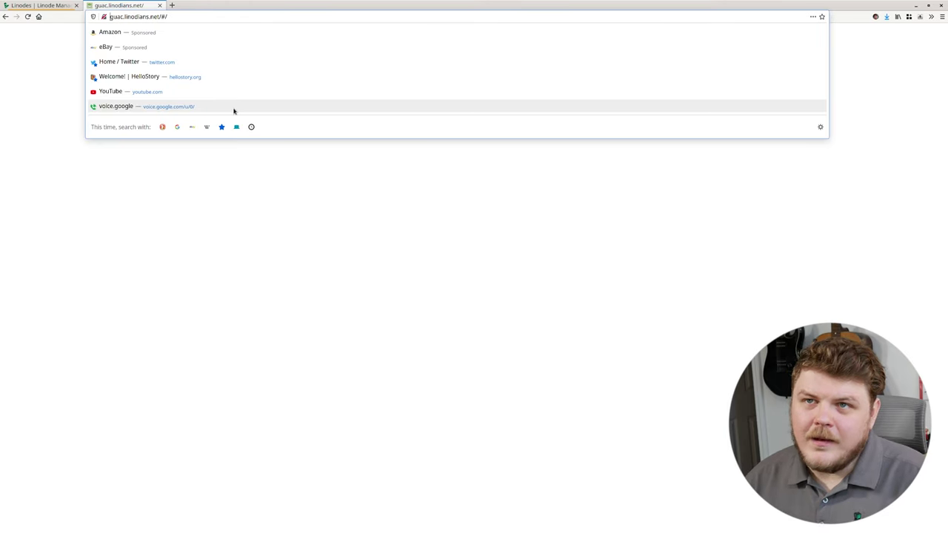
{"action": "type", "text": "https://"}
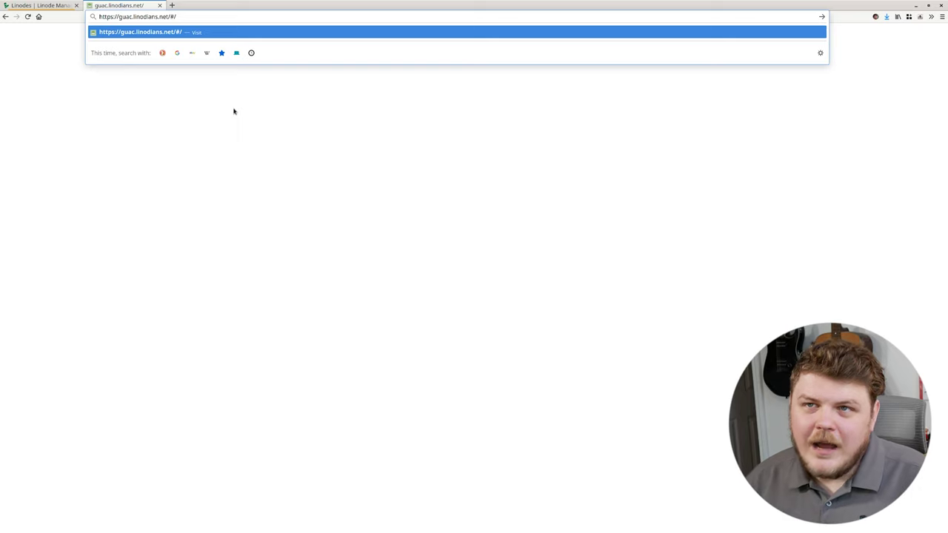
{"action": "key", "text": "Return"}
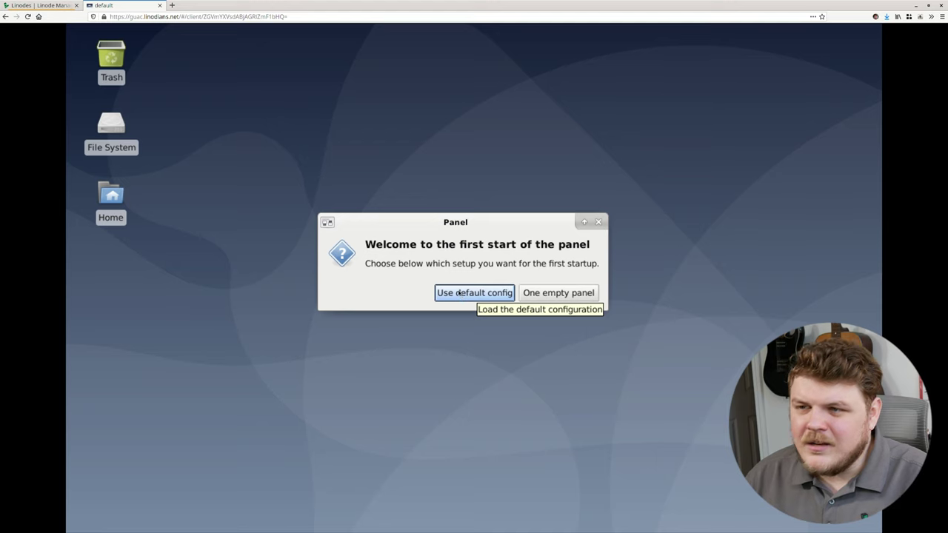
Step: Apply the default XFCE panel, browse the Applications menu, and open Home in File Manager
{"action": "left_click", "coordinate": [461, 296]}
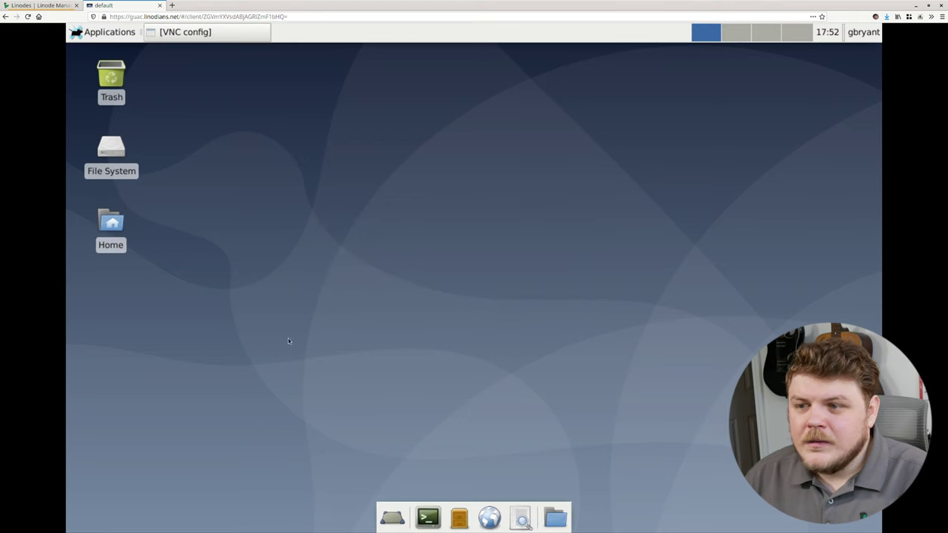
{"action": "left_click", "coordinate": [132, 33]}
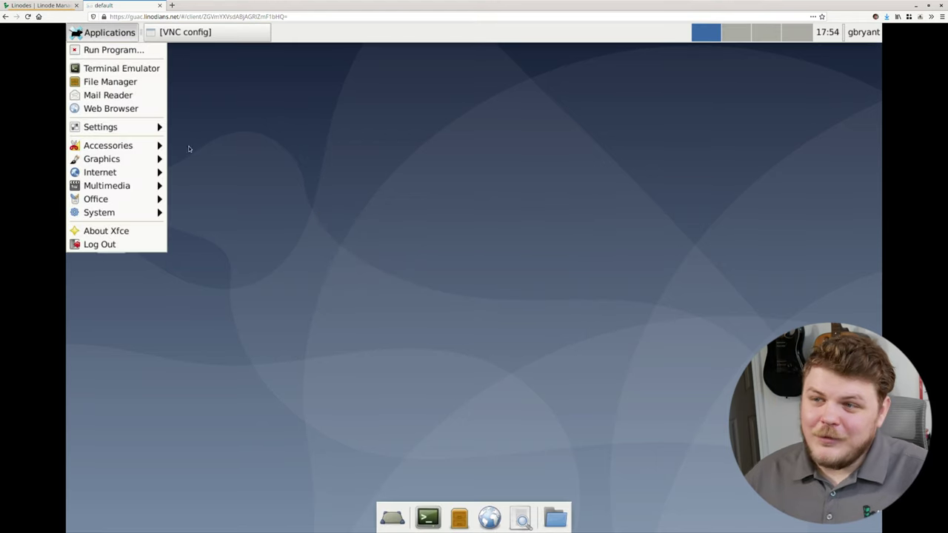
{"action": "left_click", "coordinate": [219, 197]}
{"action": "key", "text": "alt+F1"}
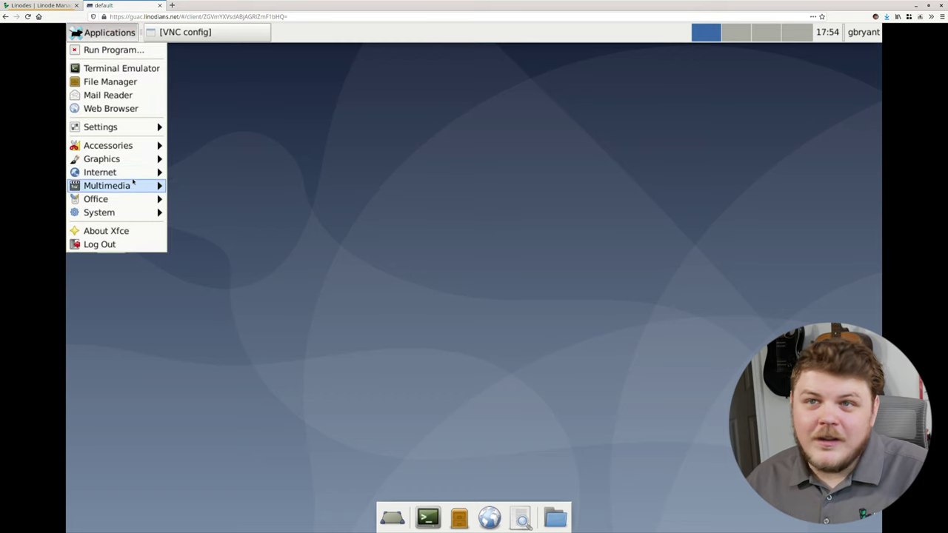
{"action": "mouse_move", "coordinate": [139, 185]}
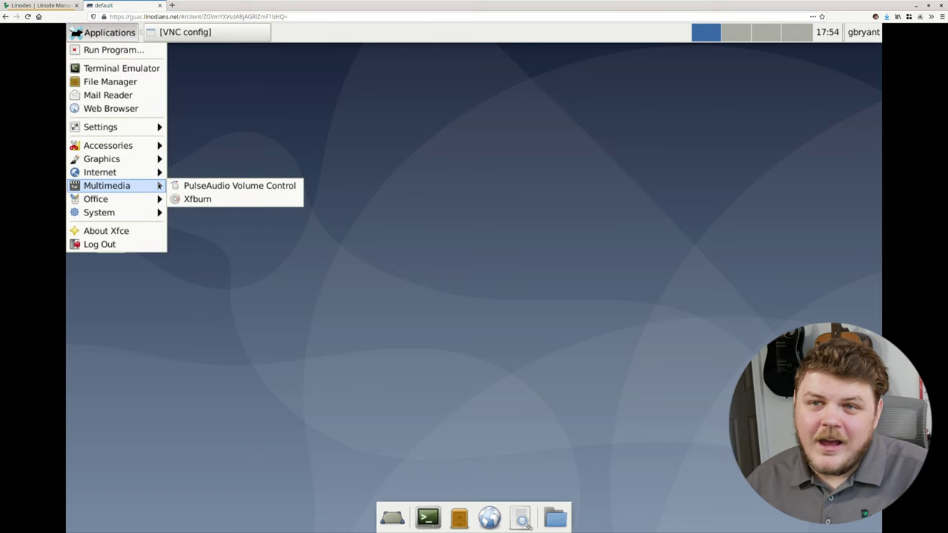
{"action": "mouse_move", "coordinate": [106, 173]}
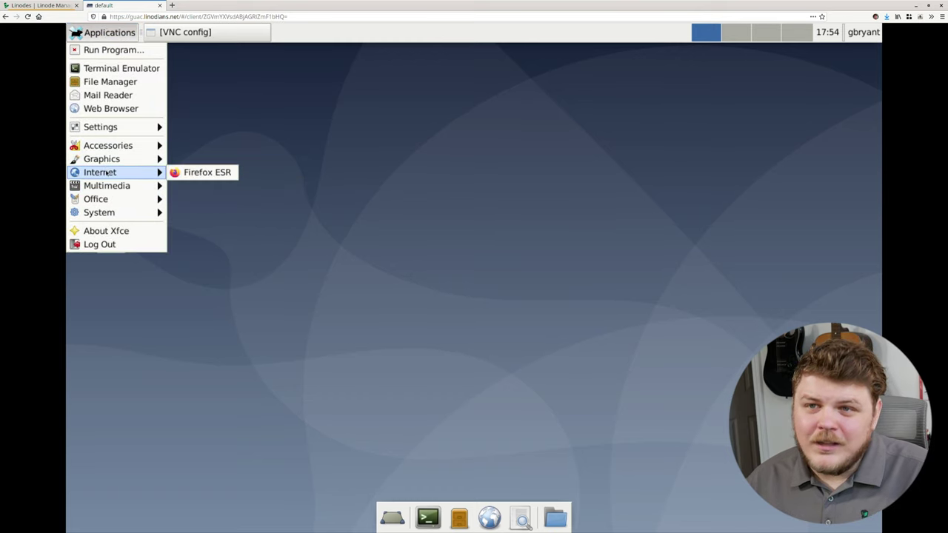
{"action": "key", "text": "Escape"}
{"action": "double_click", "coordinate": [111, 220]}
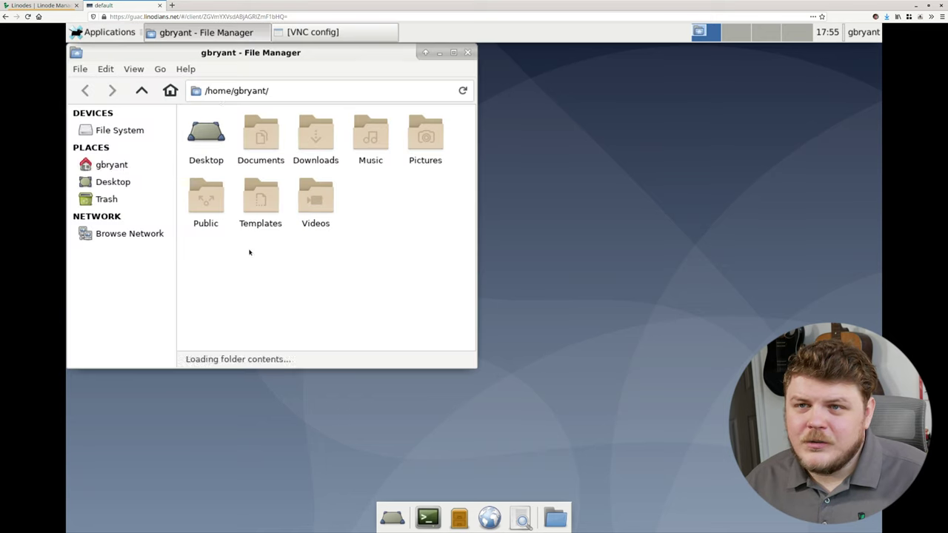
{"action": "left_click_drag", "start_coordinate": [257, 52], "coordinate": [354, 103]}
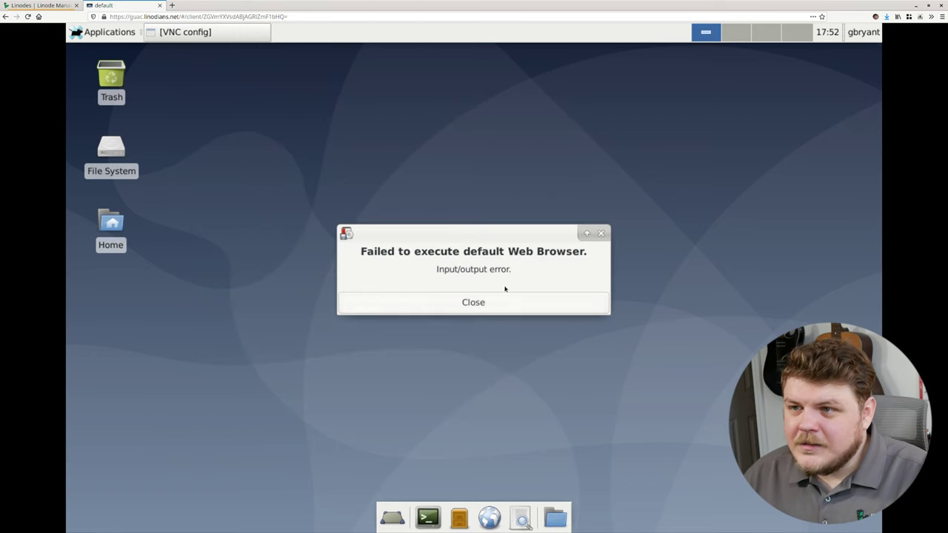
Step: Dismiss the error and run 'sudo apt install firefox-esr' in a terminal, entering the password
{"action": "left_click", "coordinate": [510, 304]}
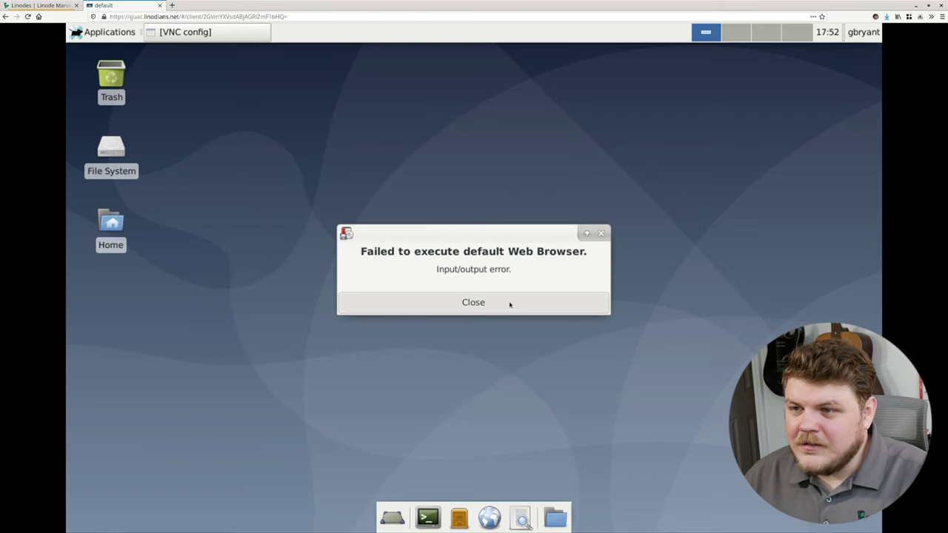
{"action": "left_click", "coordinate": [430, 522]}
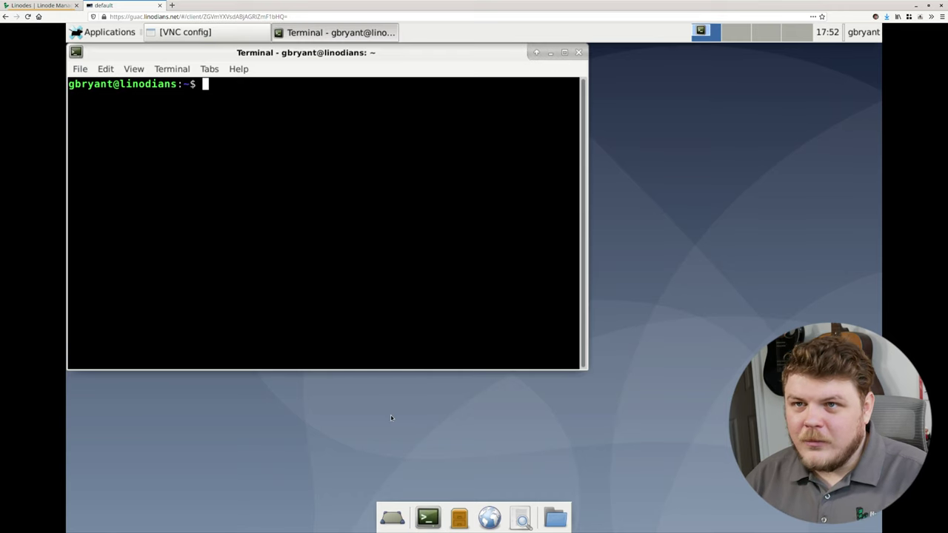
{"action": "type", "text": "sudo d"}
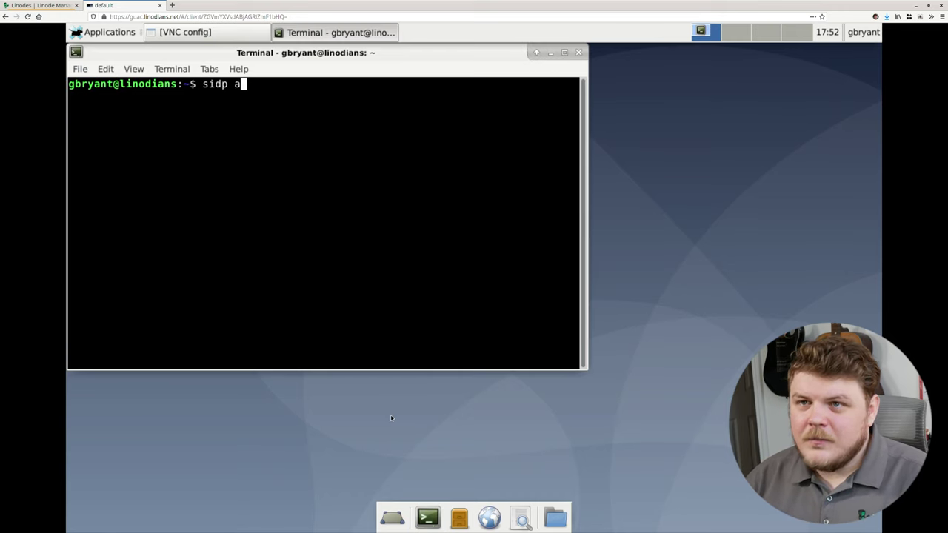
{"action": "key", "text": "BackSpace"}
{"action": "key", "text": "BackSpace"}
{"action": "key", "text": "BackSpace"}
{"action": "key", "text": "BackSpace"}
{"action": "key", "text": "BackSpace"}
{"action": "type", "text": "udo a"}
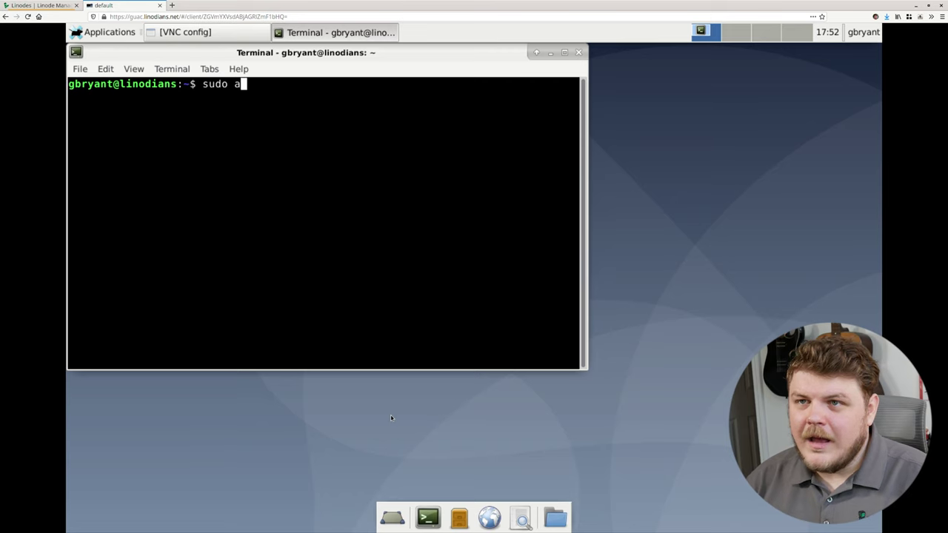
{"action": "type", "text": "pt install firefox-"}
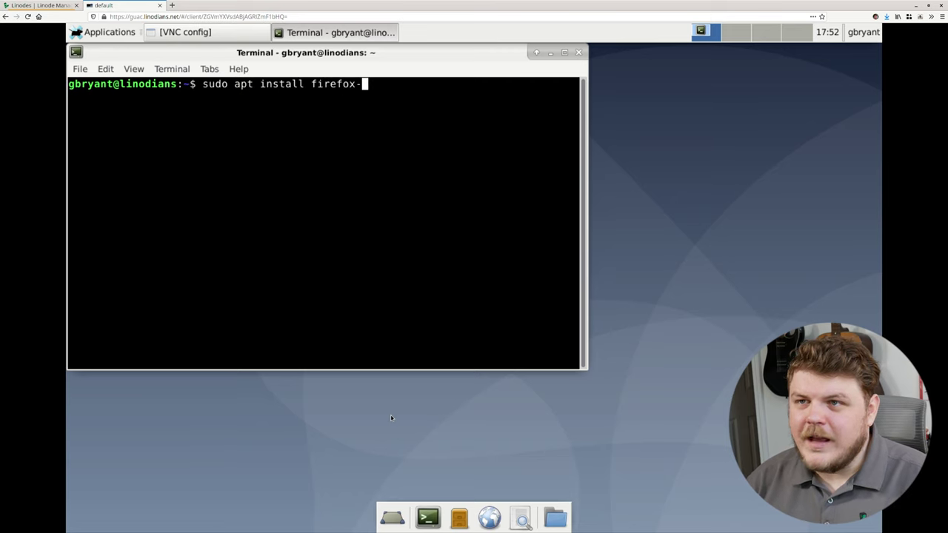
{"action": "type", "text": "esr"}
{"action": "key", "text": "Return"}
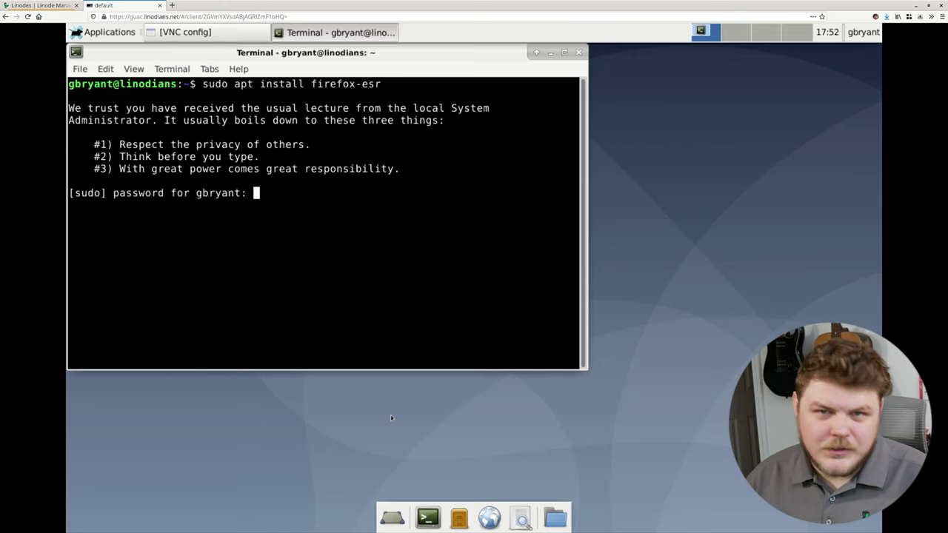
{"action": "key", "text": "Return"}
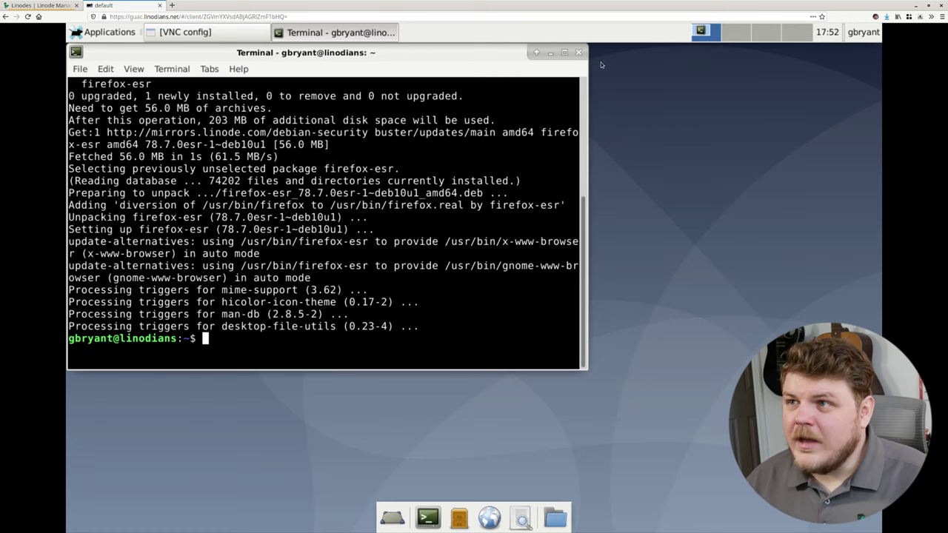
Step: Close the terminal and launch Firefox ESR from Applications > Internet
{"action": "left_click", "coordinate": [579, 52]}
{"action": "left_click", "coordinate": [76, 33]}
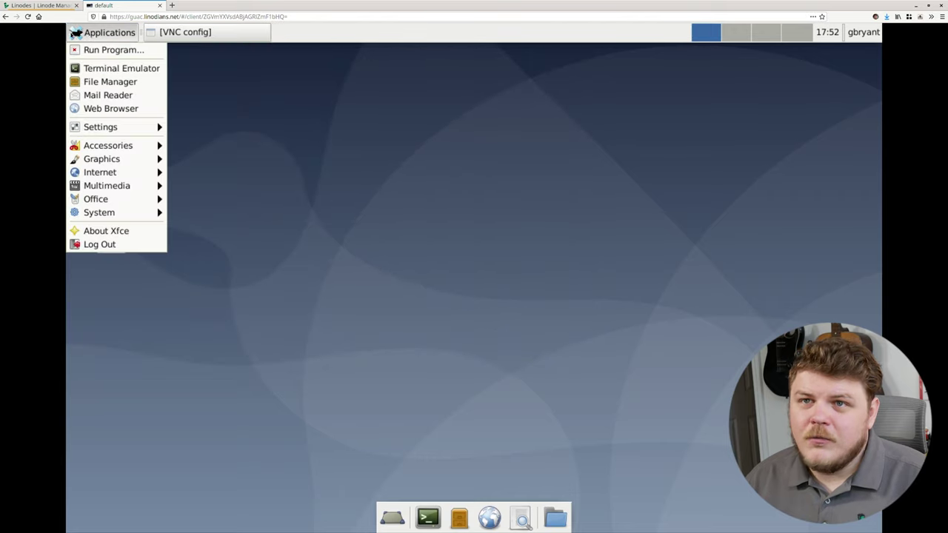
{"action": "mouse_move", "coordinate": [126, 176]}
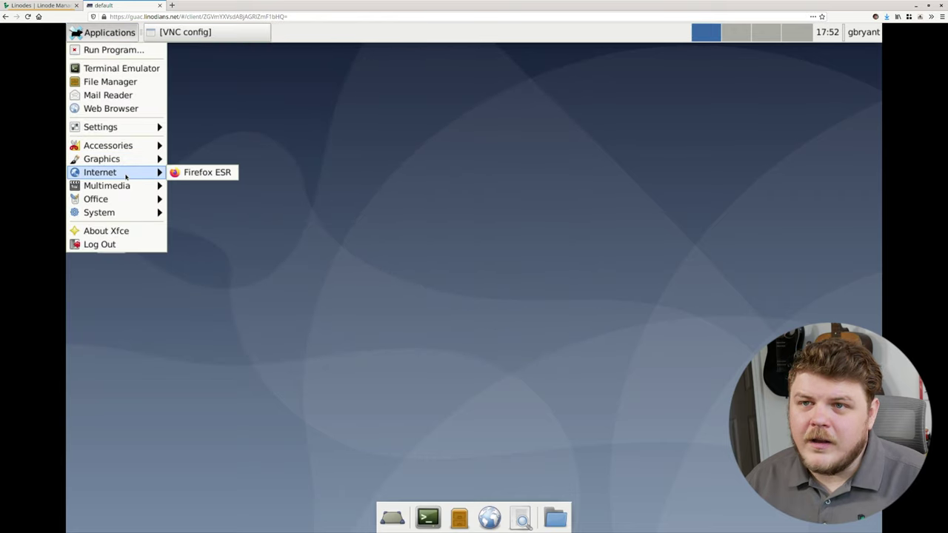
{"action": "left_click", "coordinate": [207, 174]}
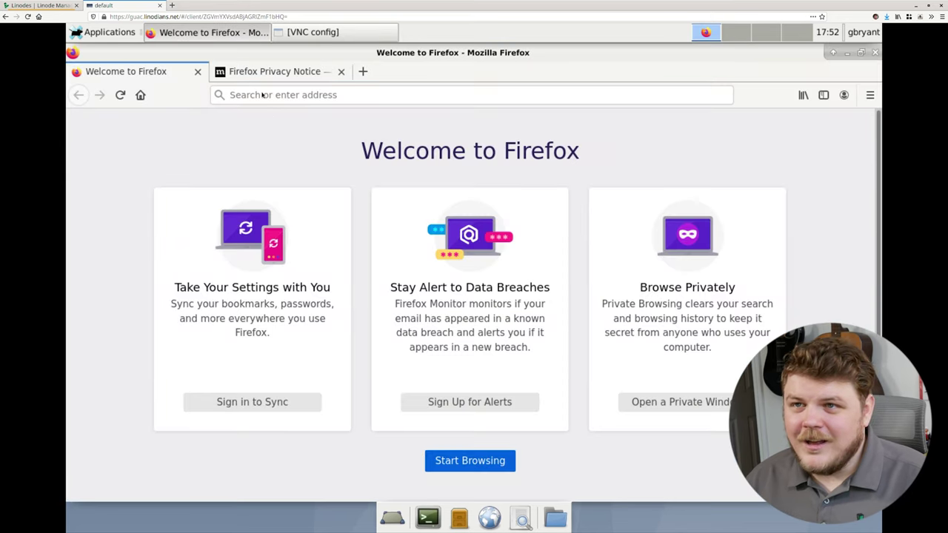
Step: Go to wikipedia.org from the suggestions, open the English edition, and scroll its Main Page
{"action": "left_click", "coordinate": [263, 94]}
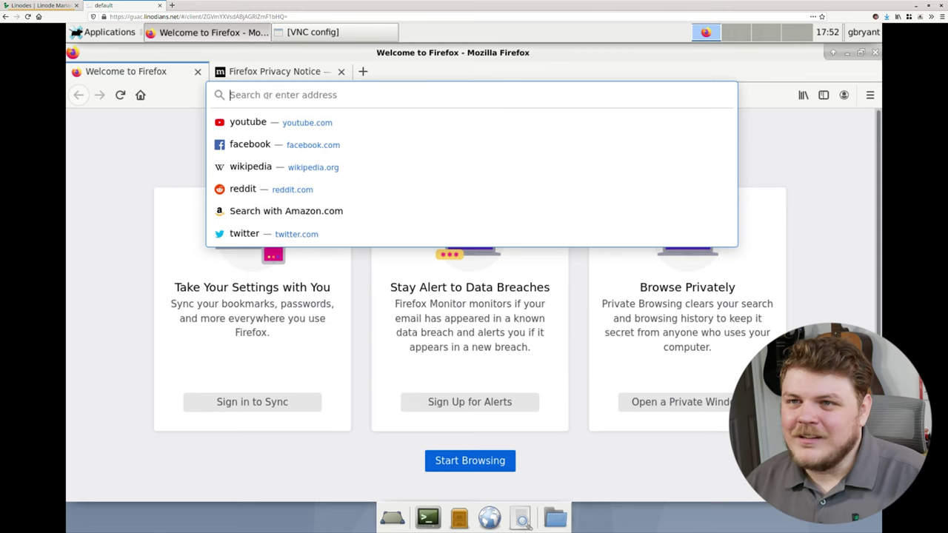
{"action": "left_click", "coordinate": [271, 170]}
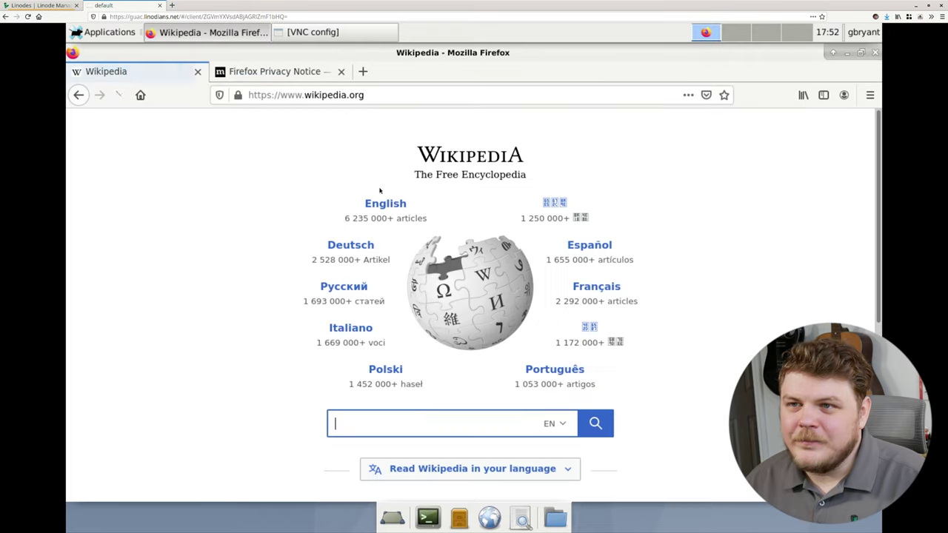
{"action": "left_click", "coordinate": [389, 205]}
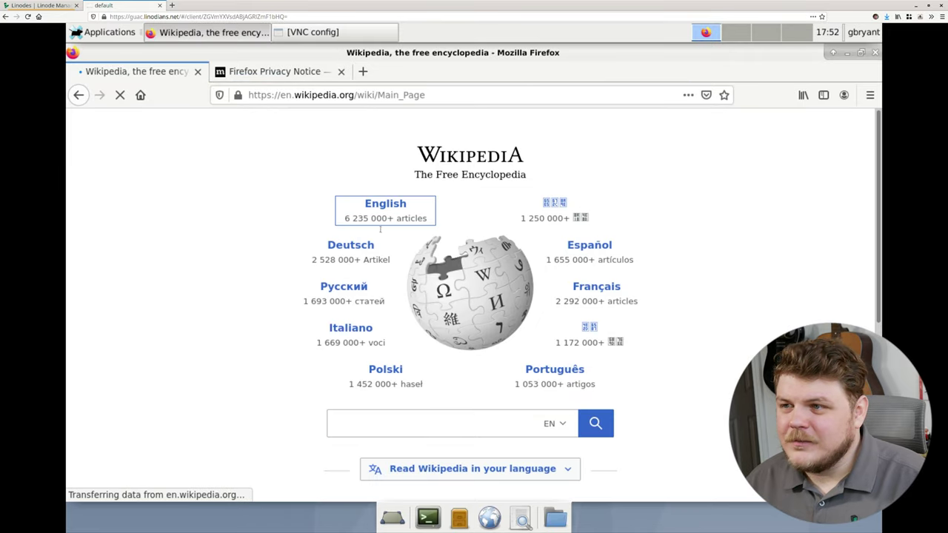
{"action": "scroll", "coordinate": [406, 343], "scroll_direction": "down", "scroll_amount": 5}
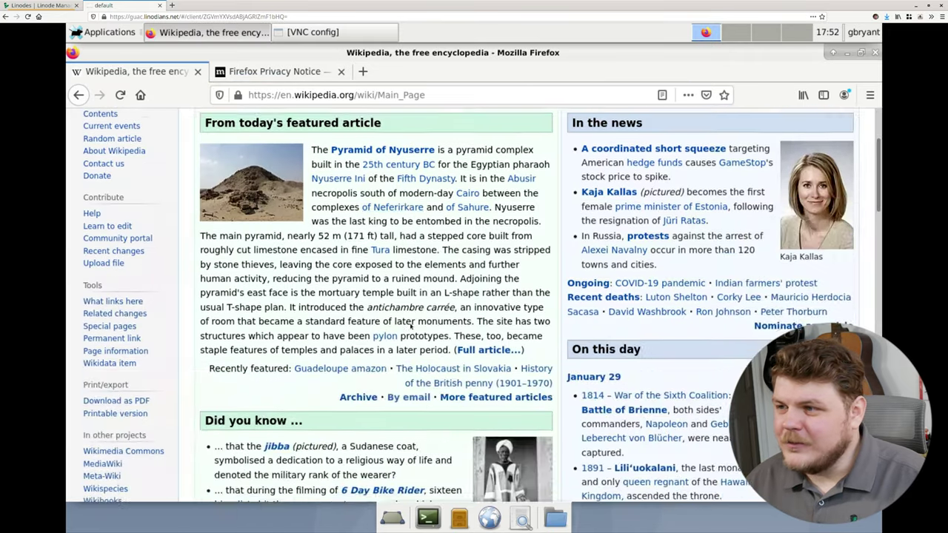
{"action": "scroll", "coordinate": [434, 294], "scroll_direction": "down", "scroll_amount": 6}
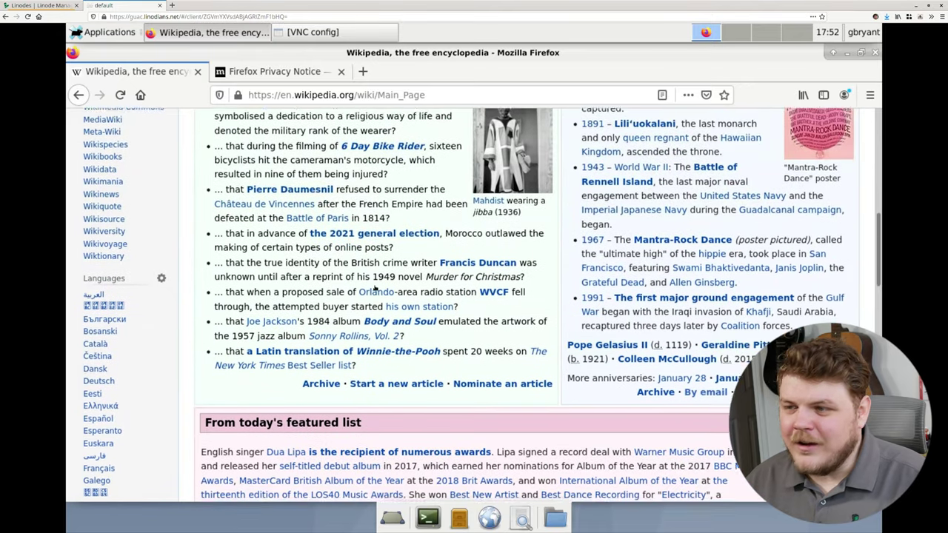
{"action": "scroll", "coordinate": [374, 288], "scroll_direction": "down", "scroll_amount": 2}
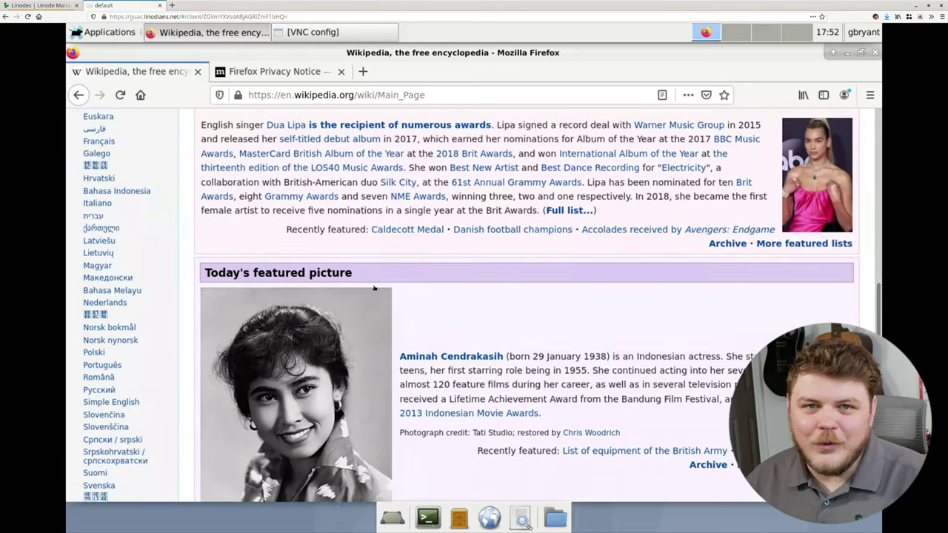